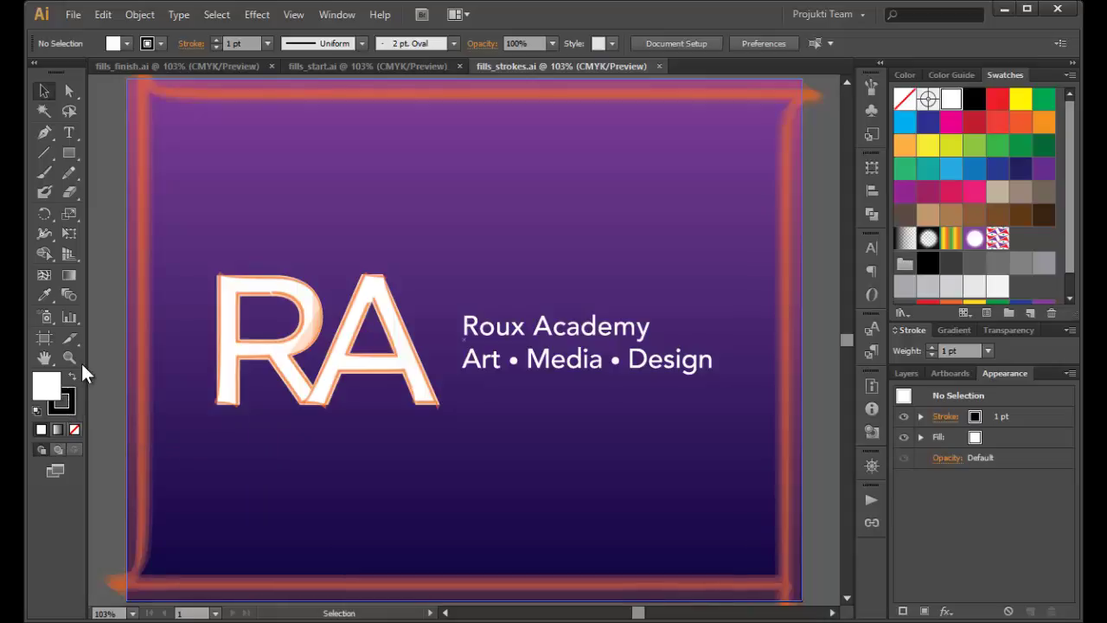
# - Fill the RA logo group with red, and swap its fill and stroke colours
pyautogui.click(122, 42)
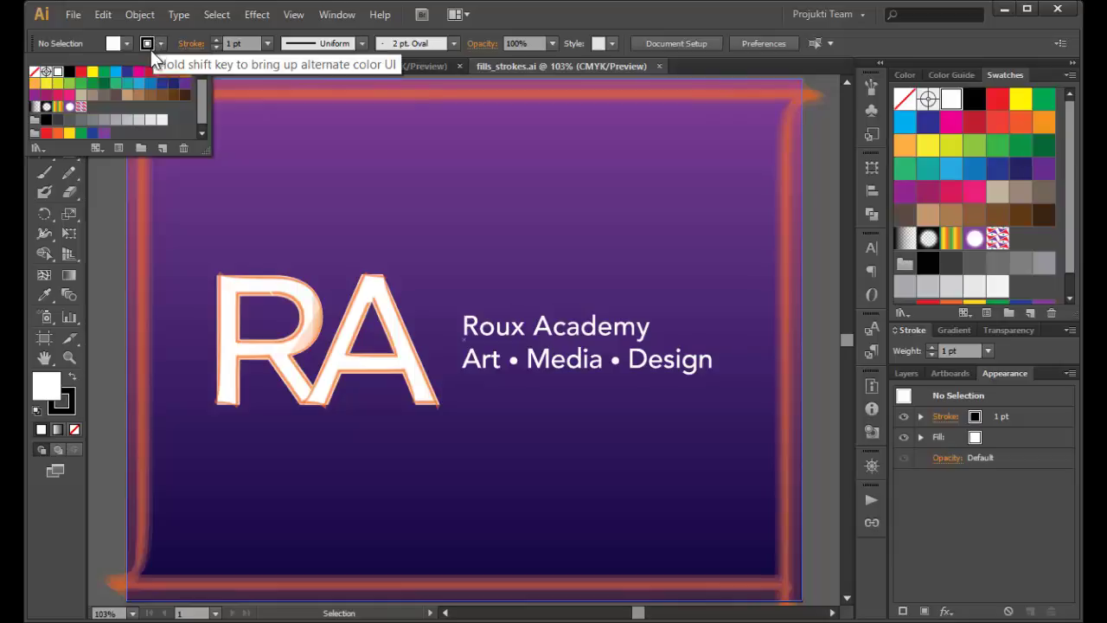
pyautogui.click(151, 49)
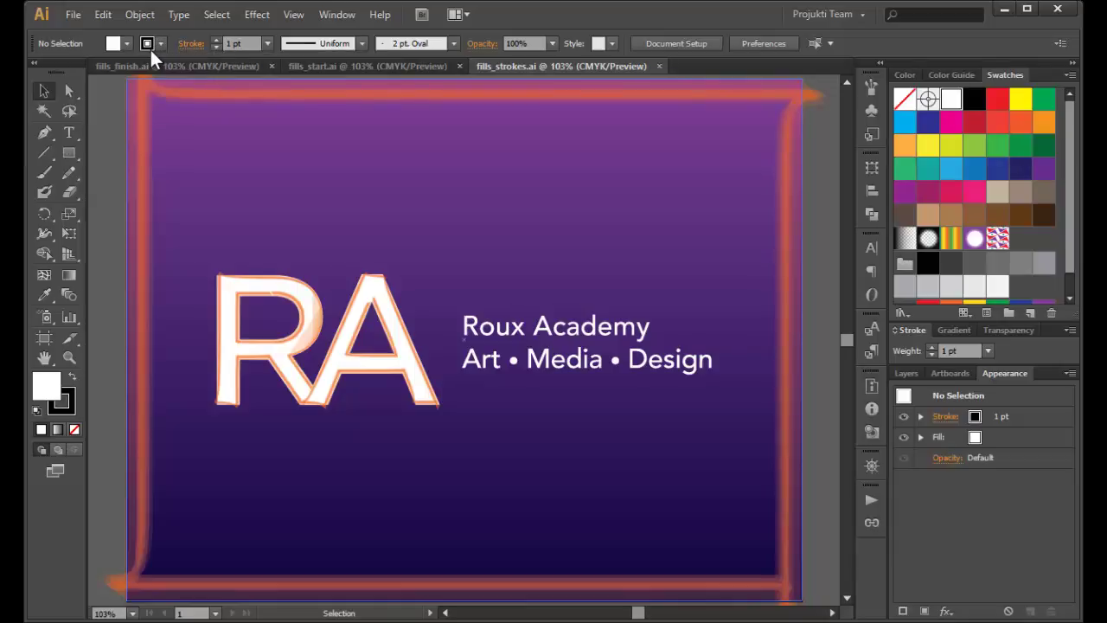
pyautogui.click(233, 356)
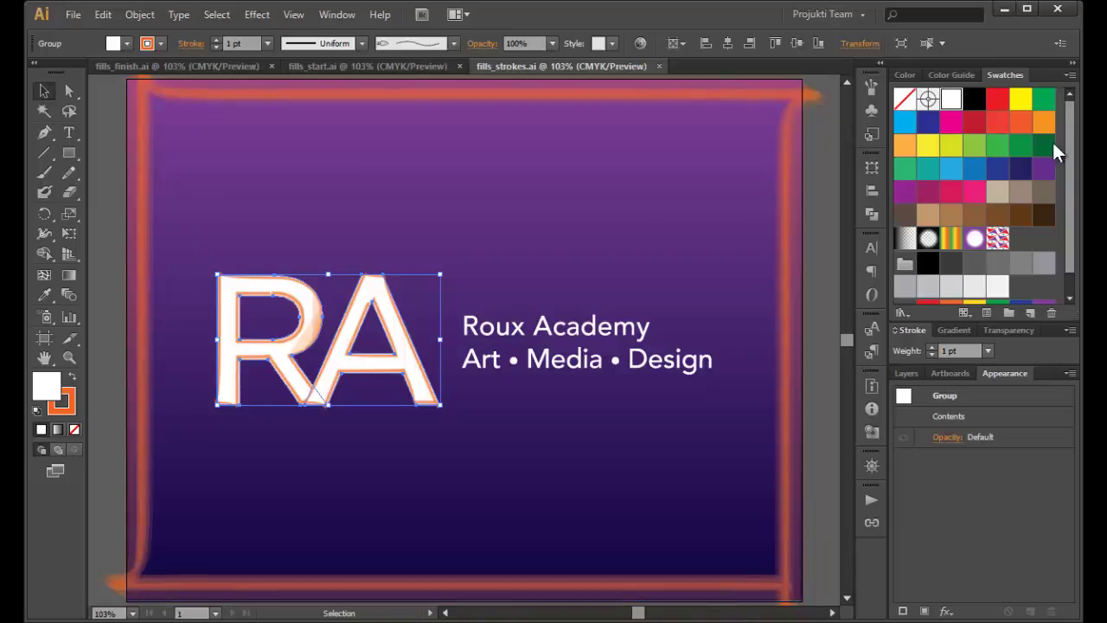
pyautogui.click(997, 102)
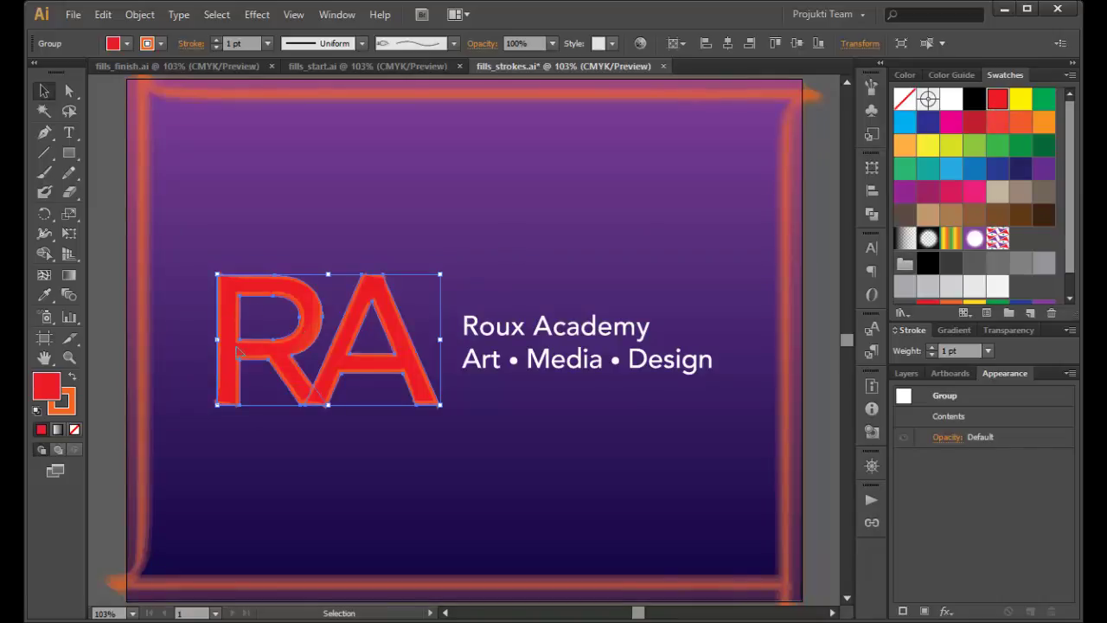
pyautogui.click(73, 379)
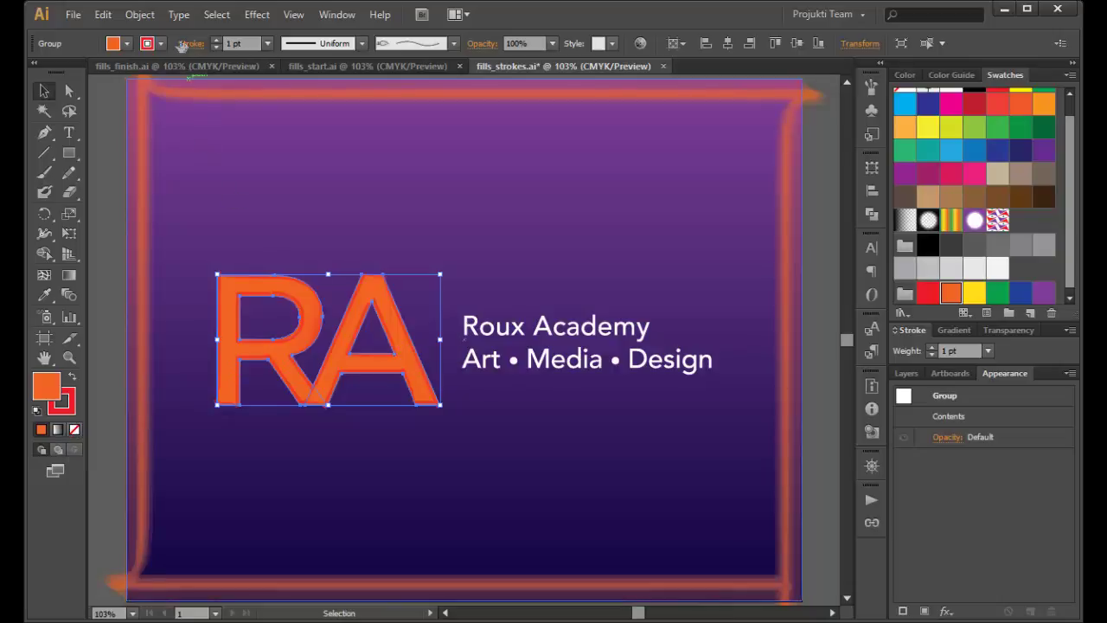
# - Change the RA logo's stroke colour to cyan, and remove the stroke
pyautogui.click(159, 44)
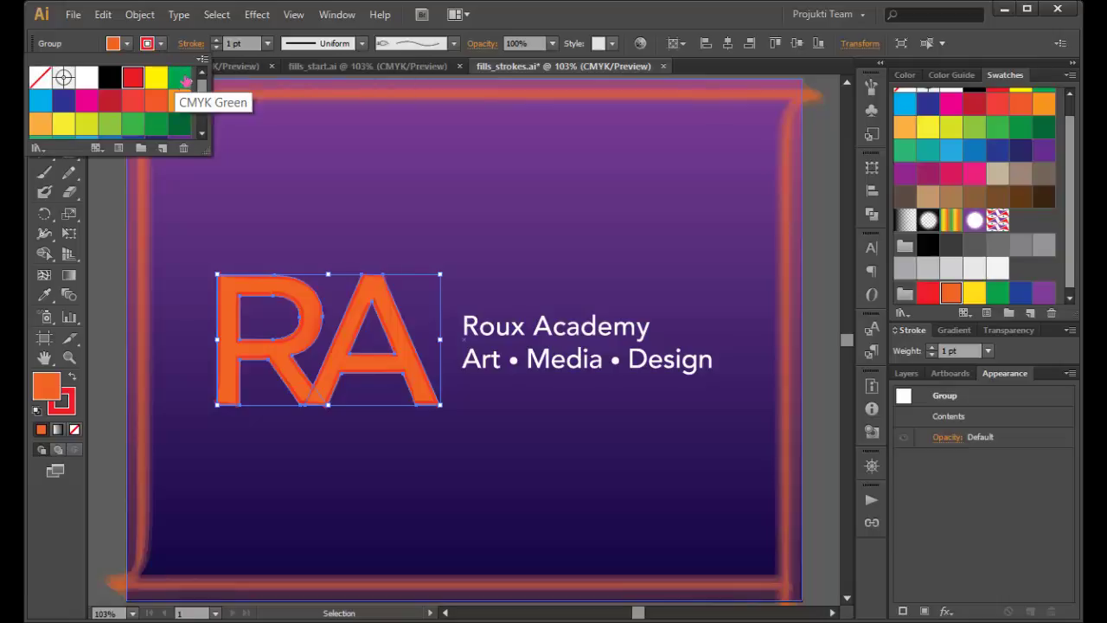
pyautogui.click(47, 103)
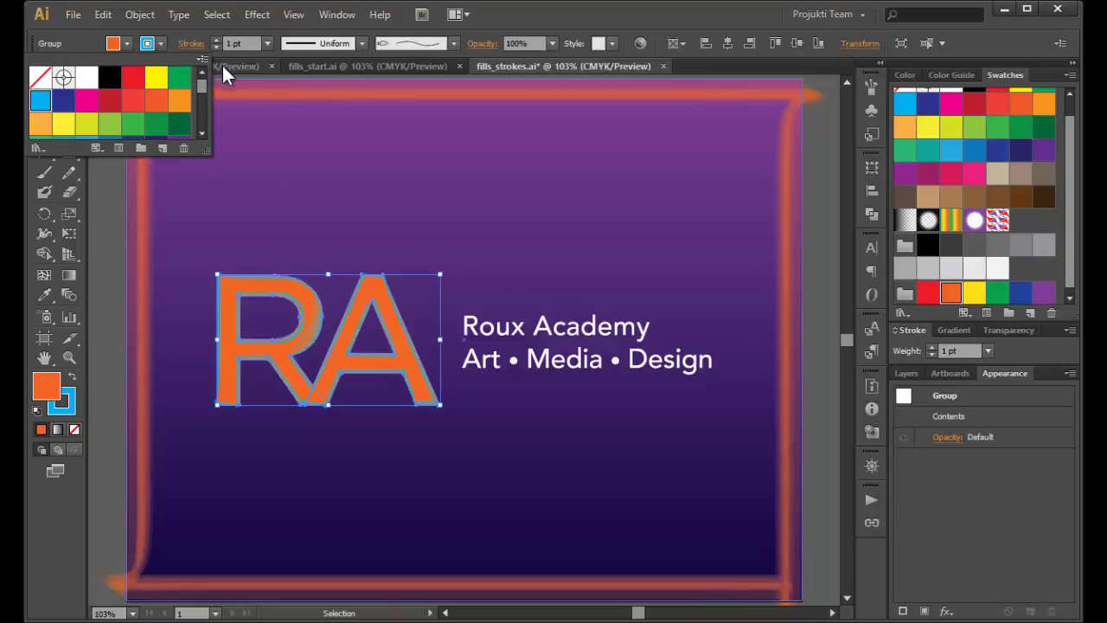
pyautogui.click(66, 50)
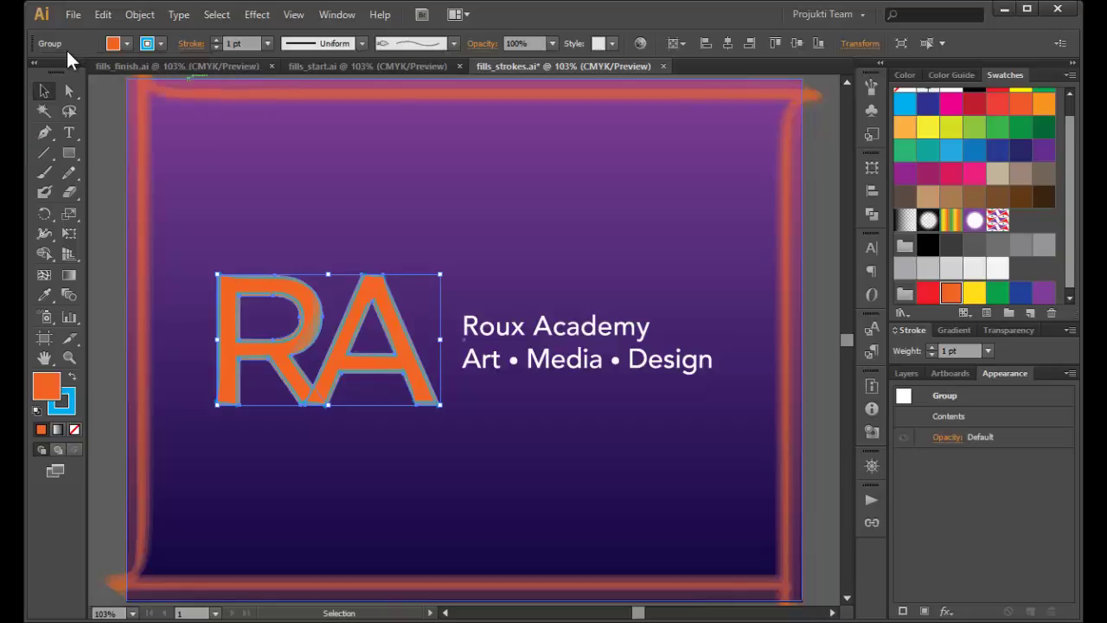
pyautogui.click(73, 399)
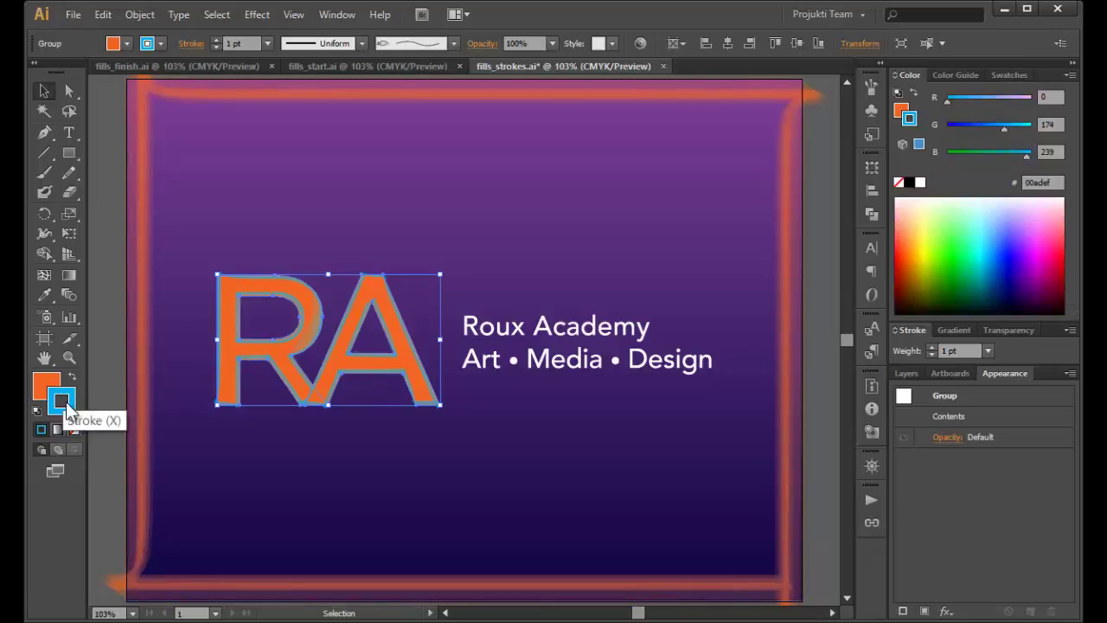
pyautogui.click(75, 429)
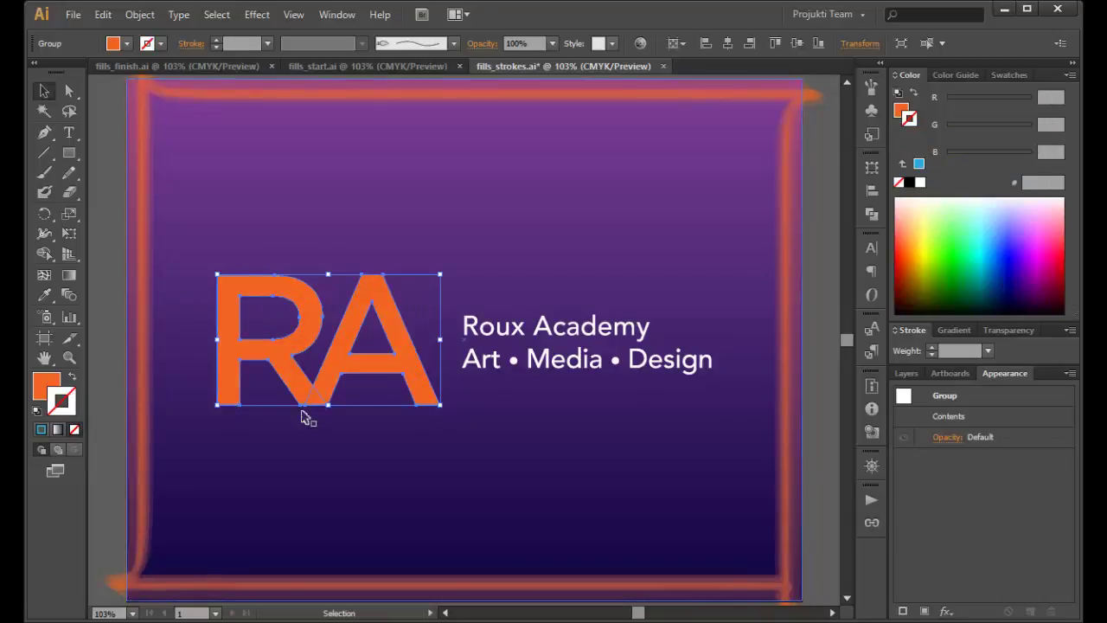
# - Give the RA logo a black stroke and set its fill to None
pyautogui.click(158, 40)
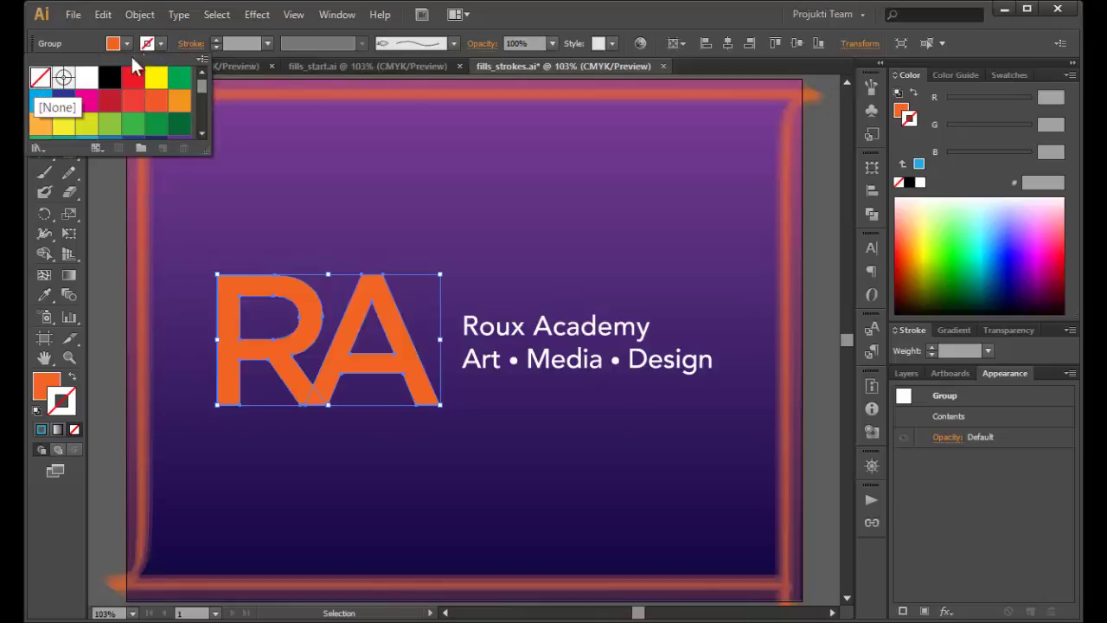
pyautogui.click(162, 46)
pyautogui.click(161, 46)
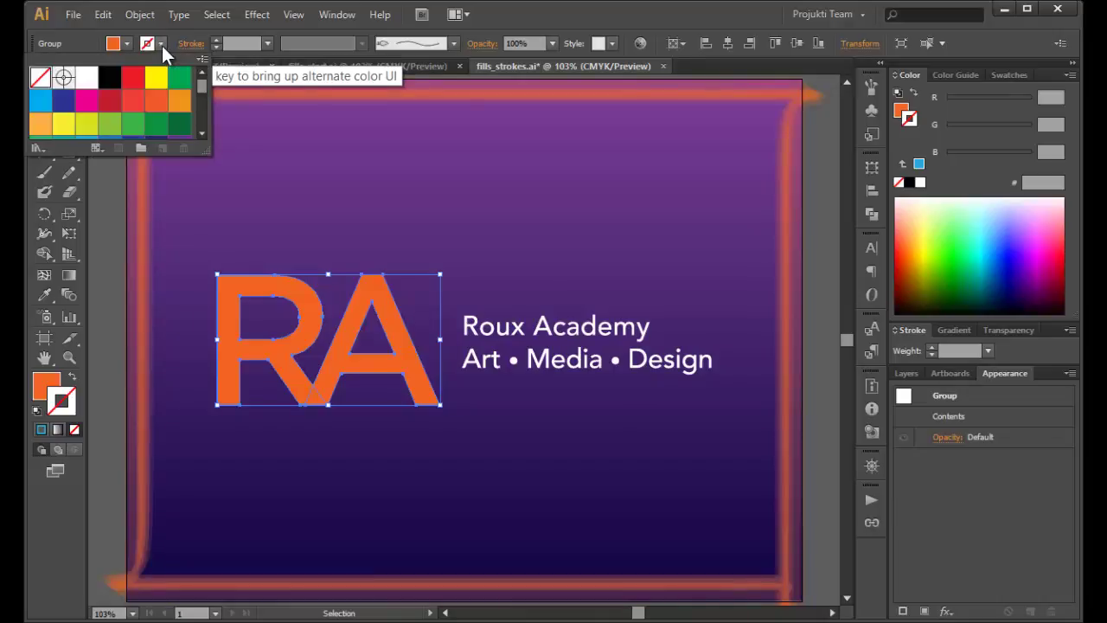
pyautogui.click(111, 80)
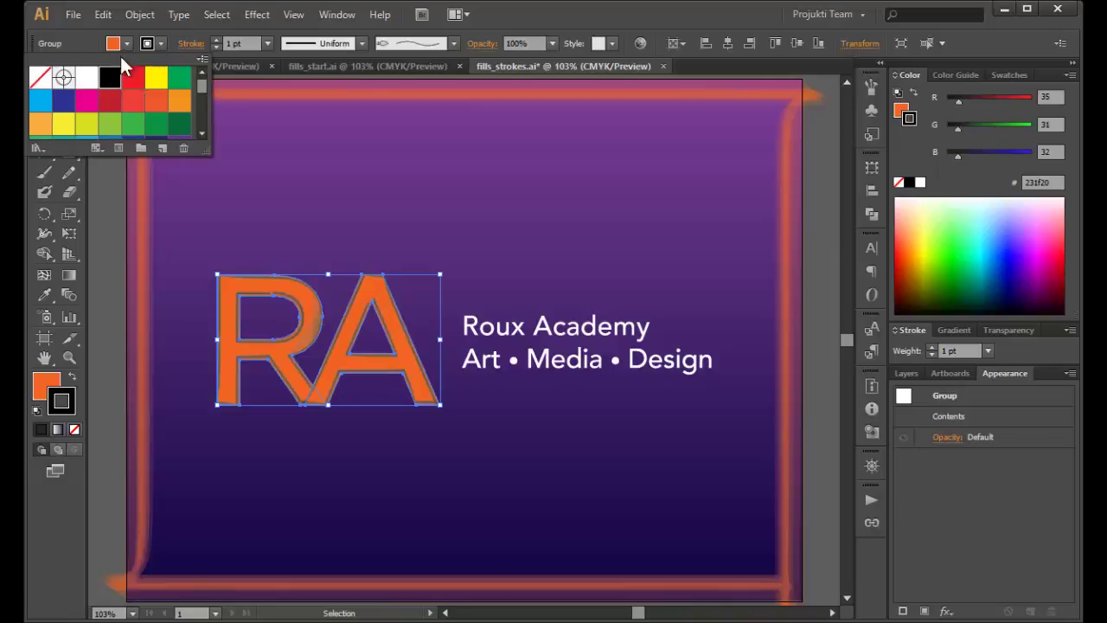
pyautogui.click(130, 44)
pyautogui.click(130, 44)
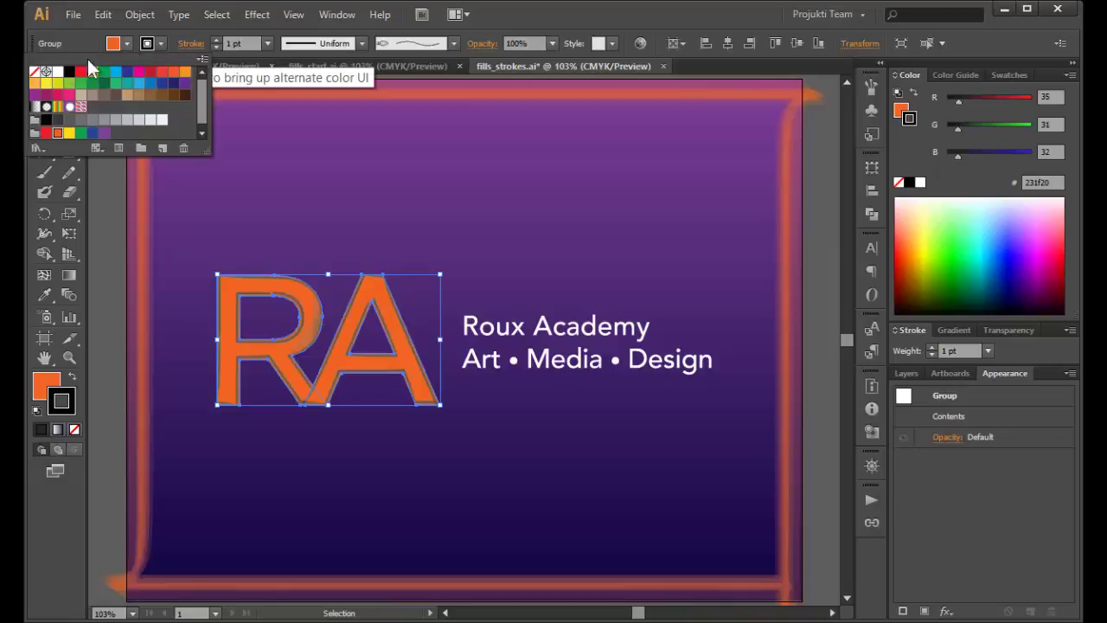
pyautogui.click(35, 73)
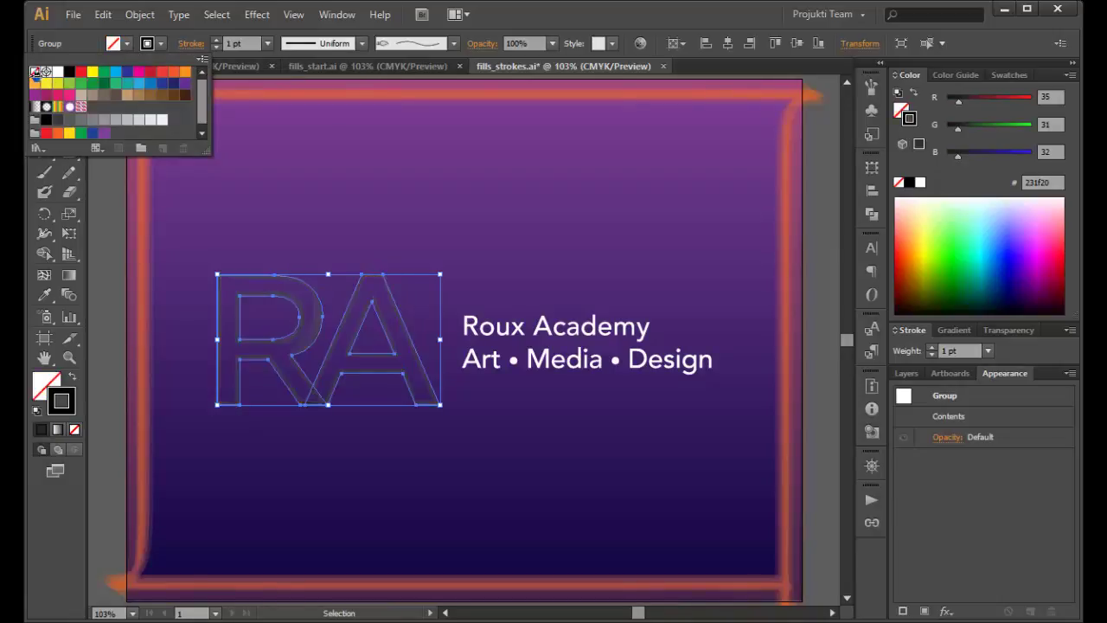
pyautogui.click(309, 215)
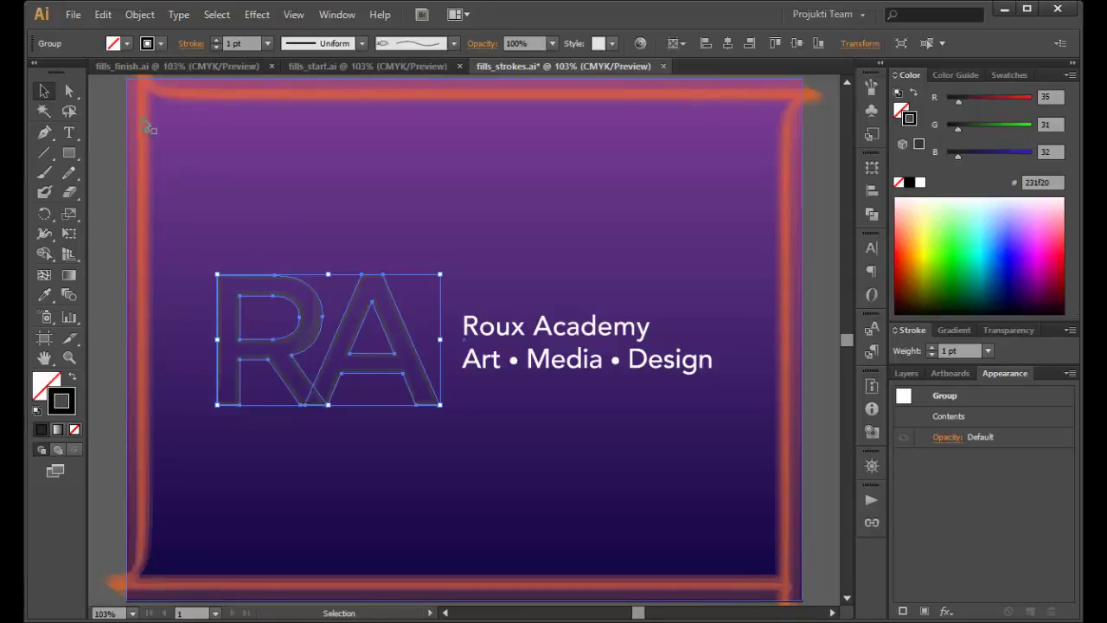
# - Try a 5 pt stroke weight on the RA logo, and set it back to 1 pt
pyautogui.click(266, 43)
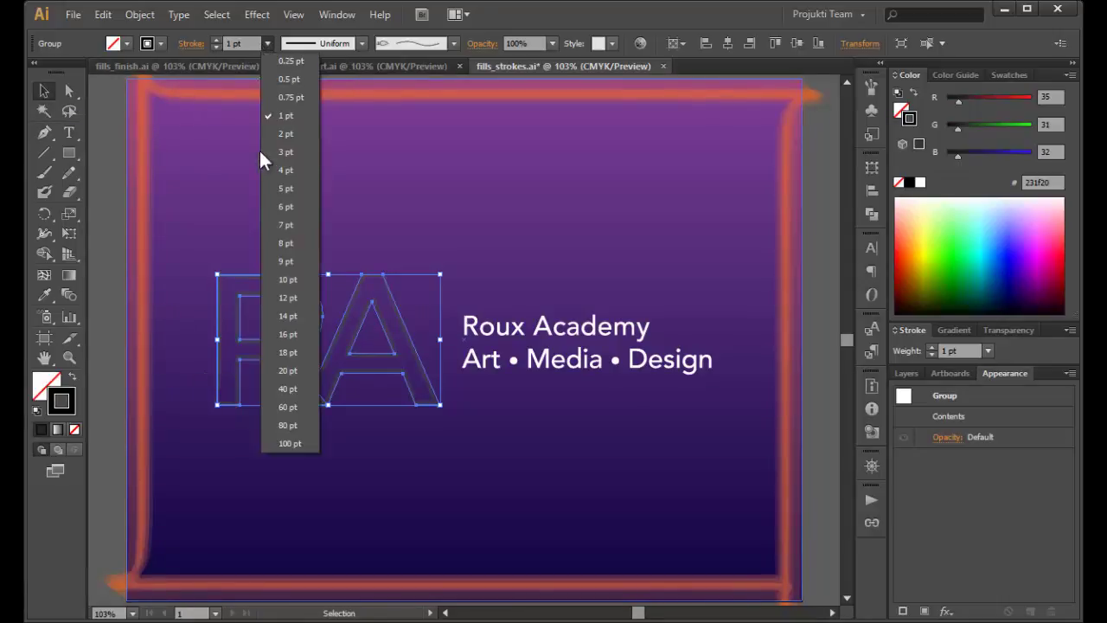
pyautogui.click(279, 192)
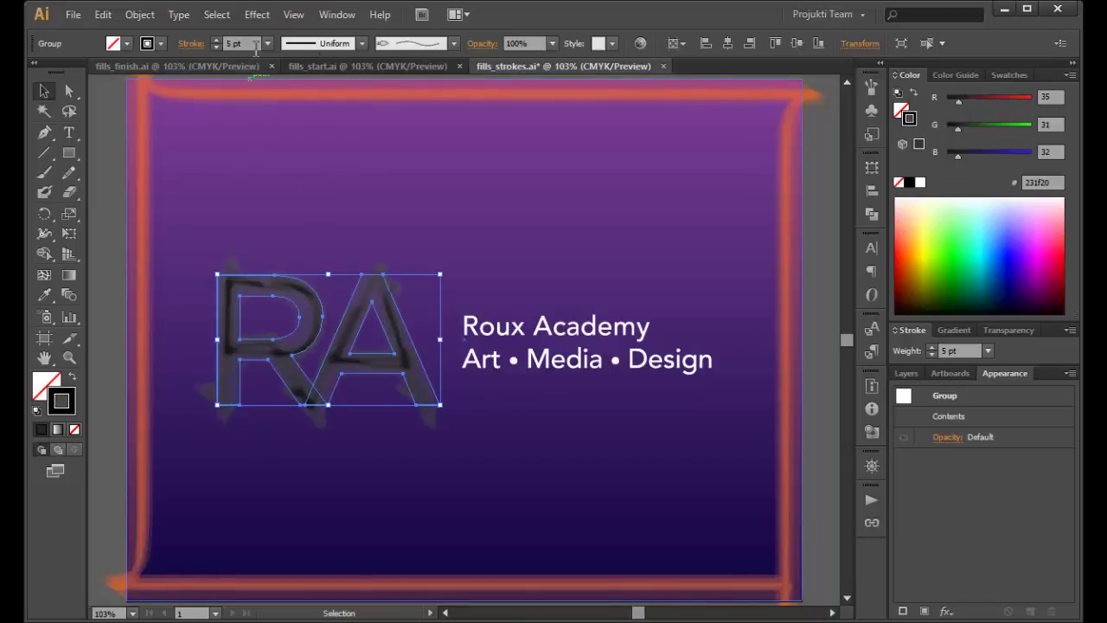
pyautogui.click(266, 45)
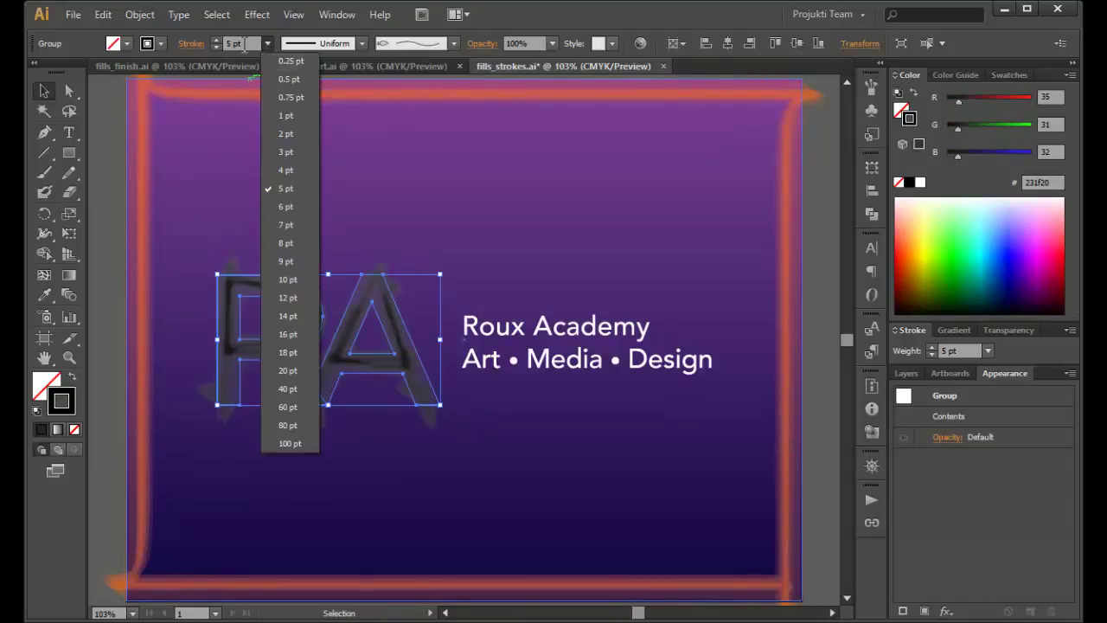
pyautogui.click(214, 43)
pyautogui.click(267, 43)
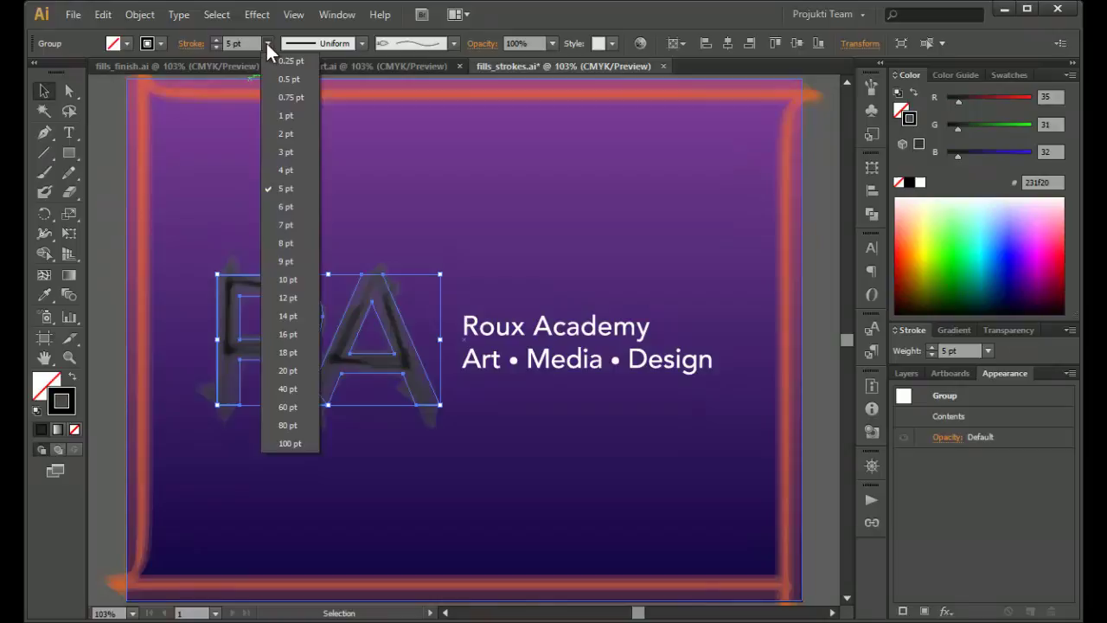
pyautogui.click(271, 121)
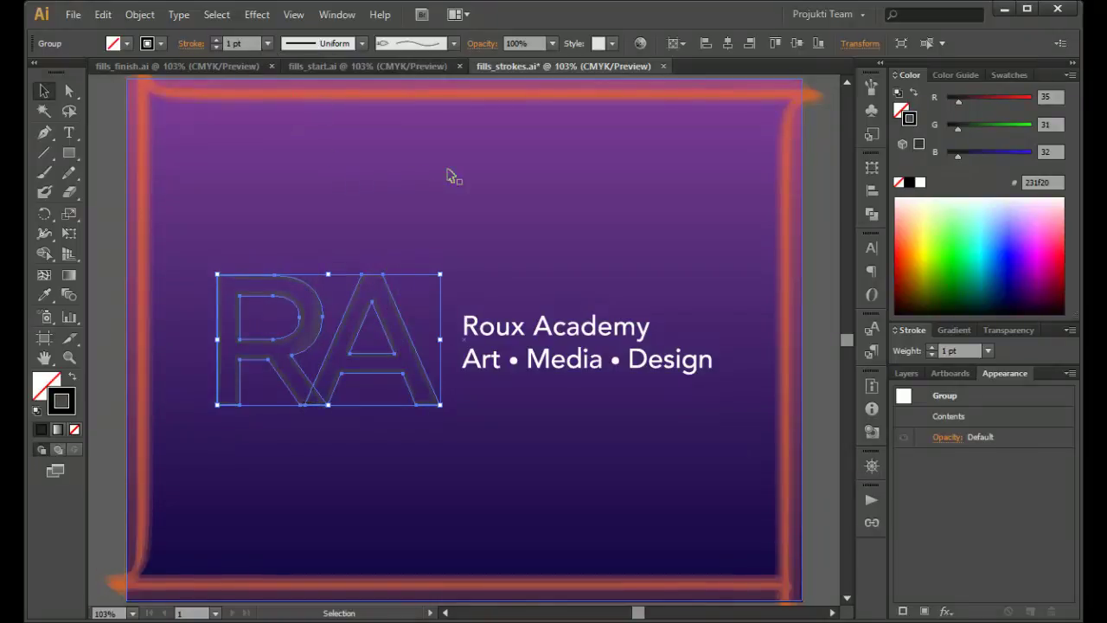
# - Compare the outlined bear in fills_start.ai with the coloured bear in fills_finish.ai, ending in fills_start.ai
pyautogui.click(360, 66)
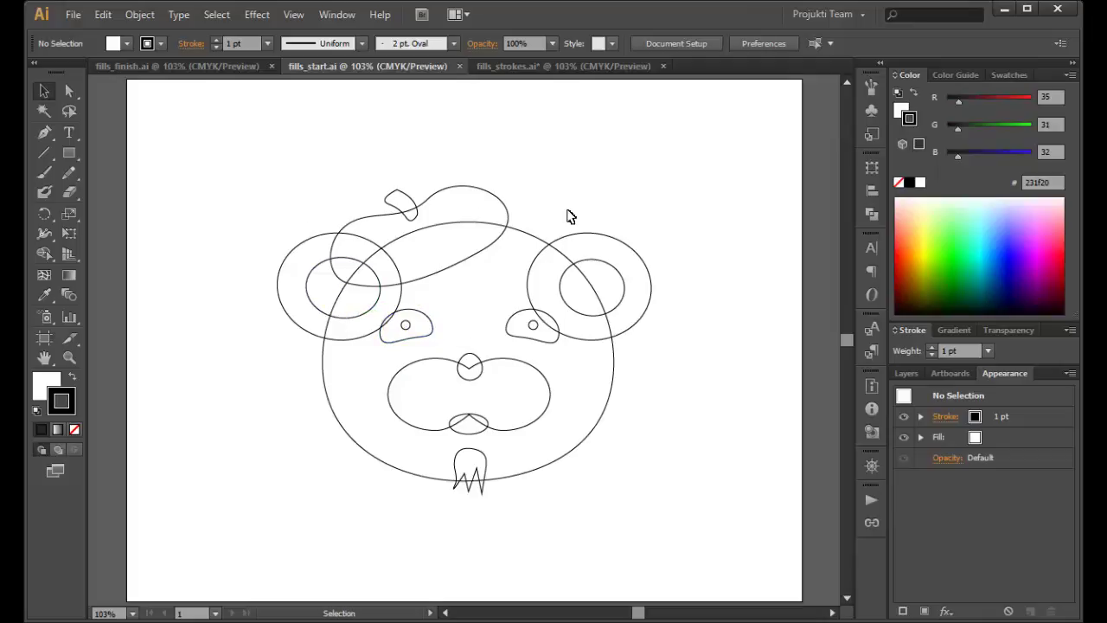
pyautogui.click(530, 68)
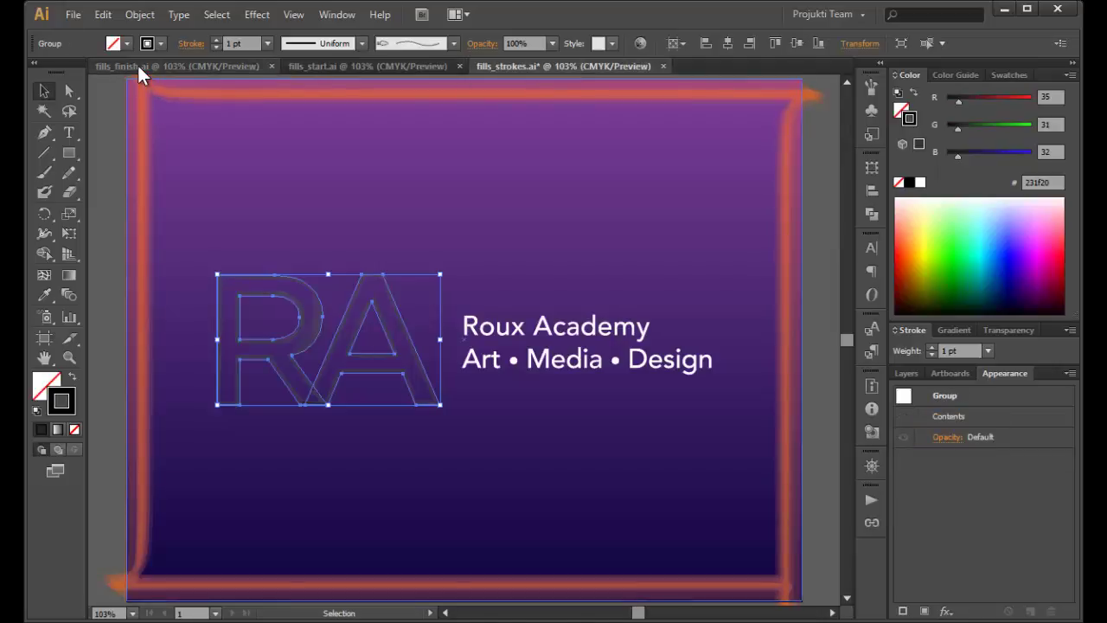
pyautogui.click(138, 65)
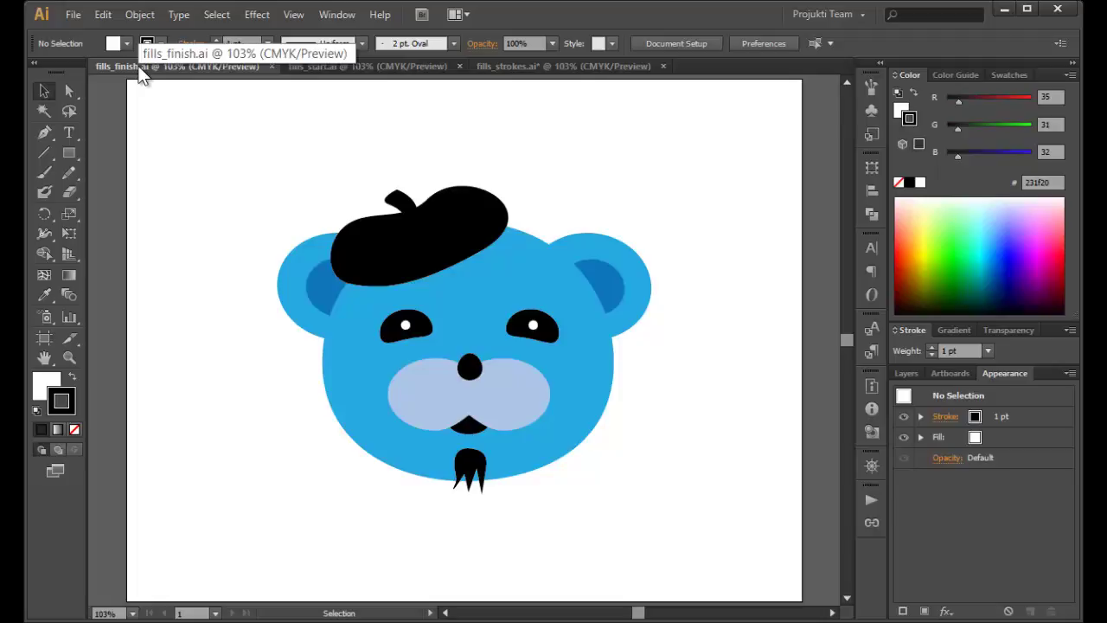
pyautogui.click(344, 67)
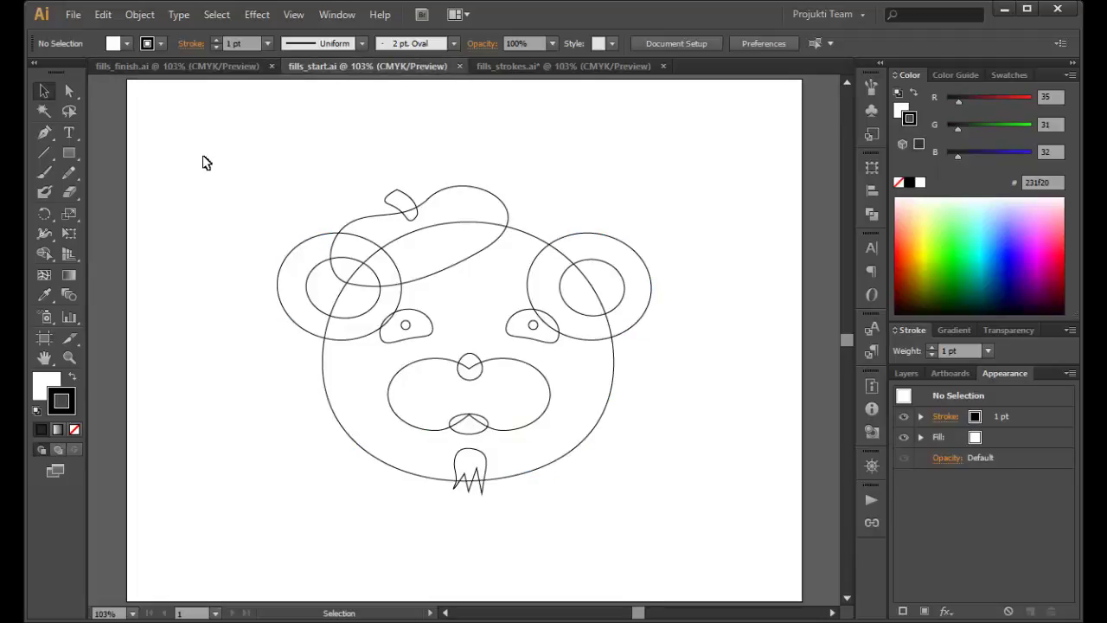
# - Apply a dark blue stroke to the bear's left outer ear and swap it into the fill, leaving no stroke
pyautogui.click(278, 299)
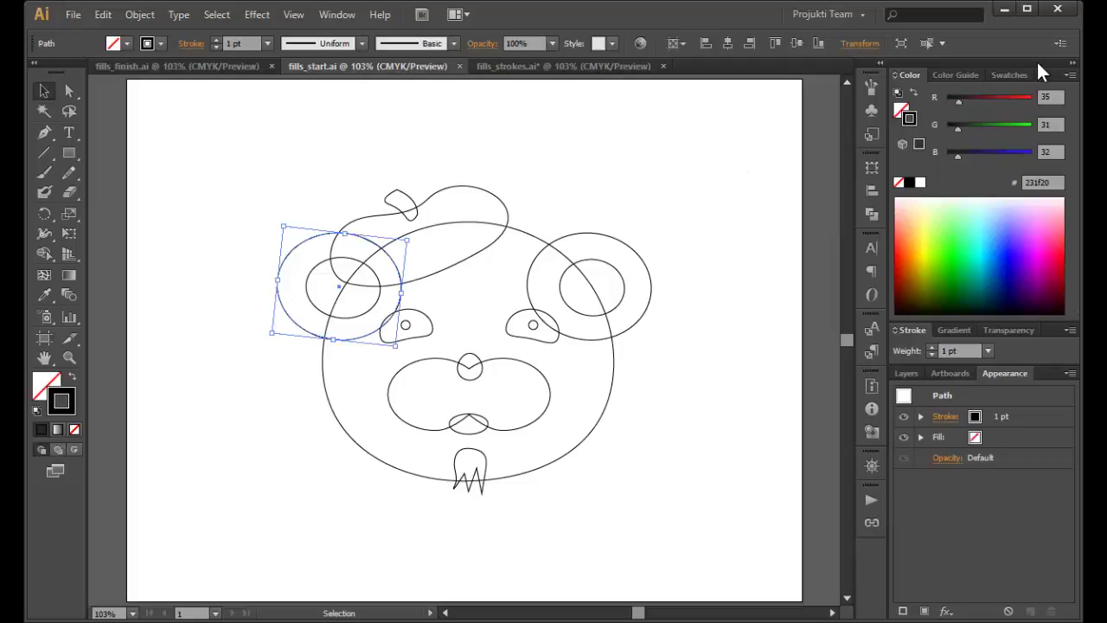
pyautogui.click(1006, 76)
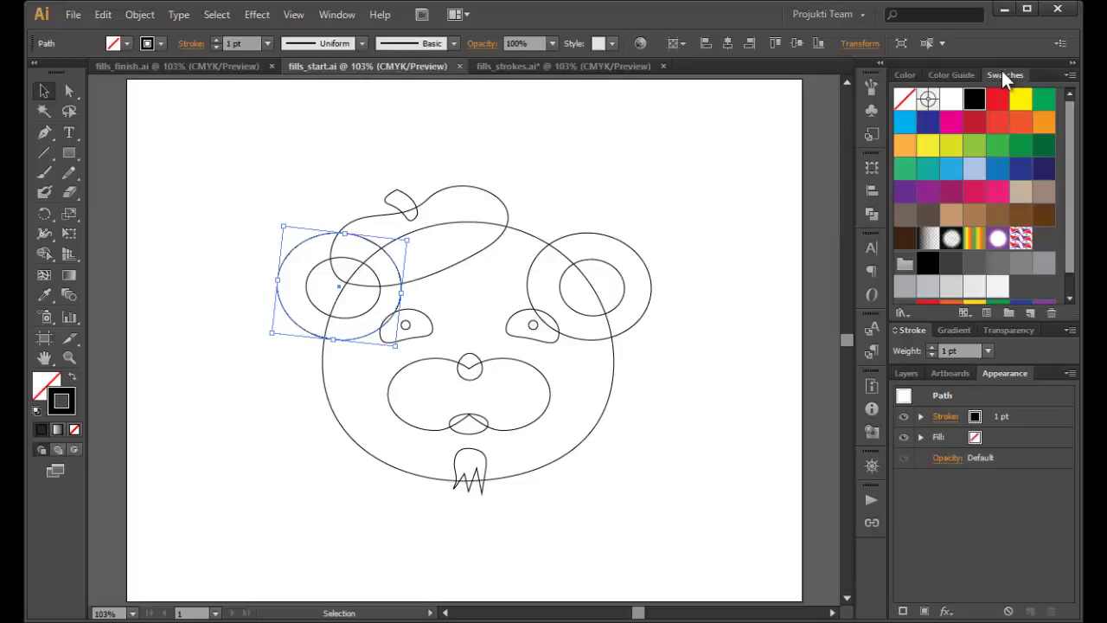
pyautogui.click(1019, 173)
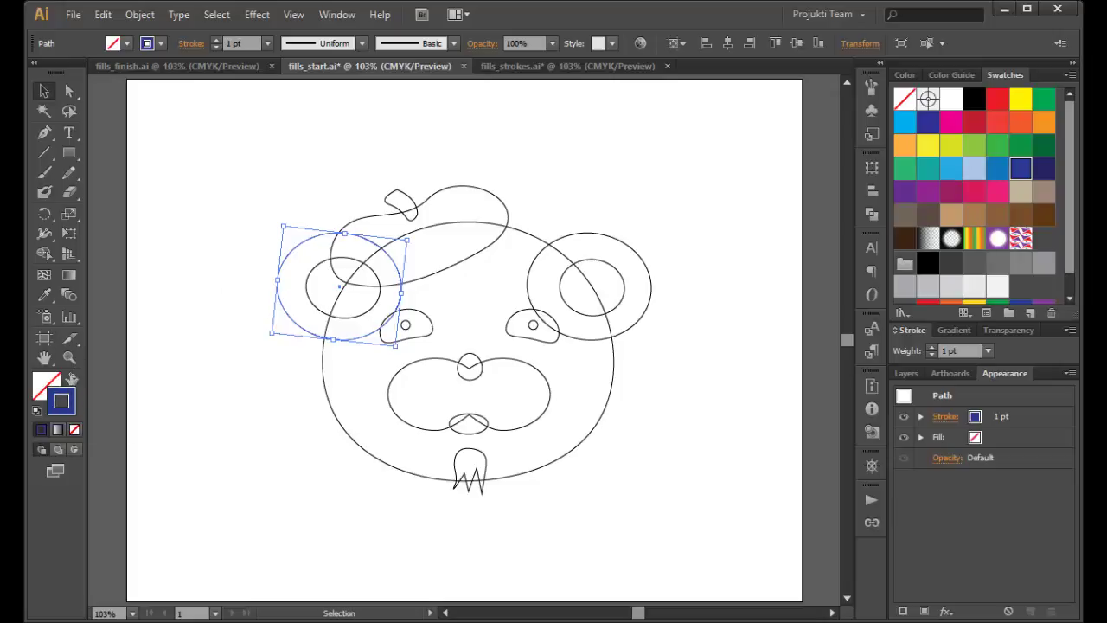
pyautogui.click(72, 378)
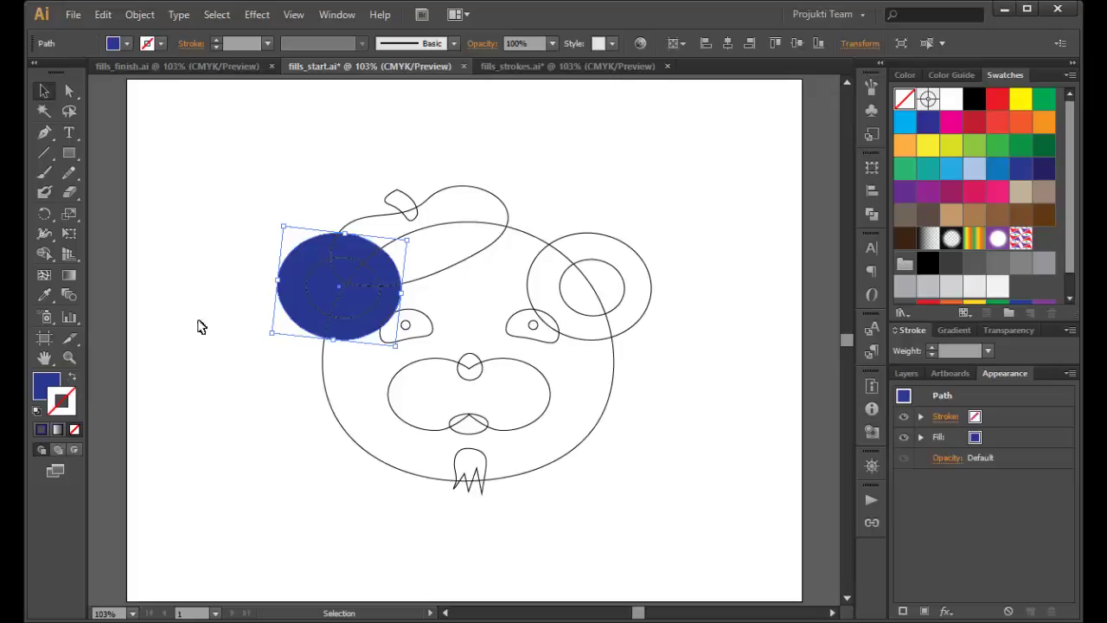
pyautogui.click(41, 390)
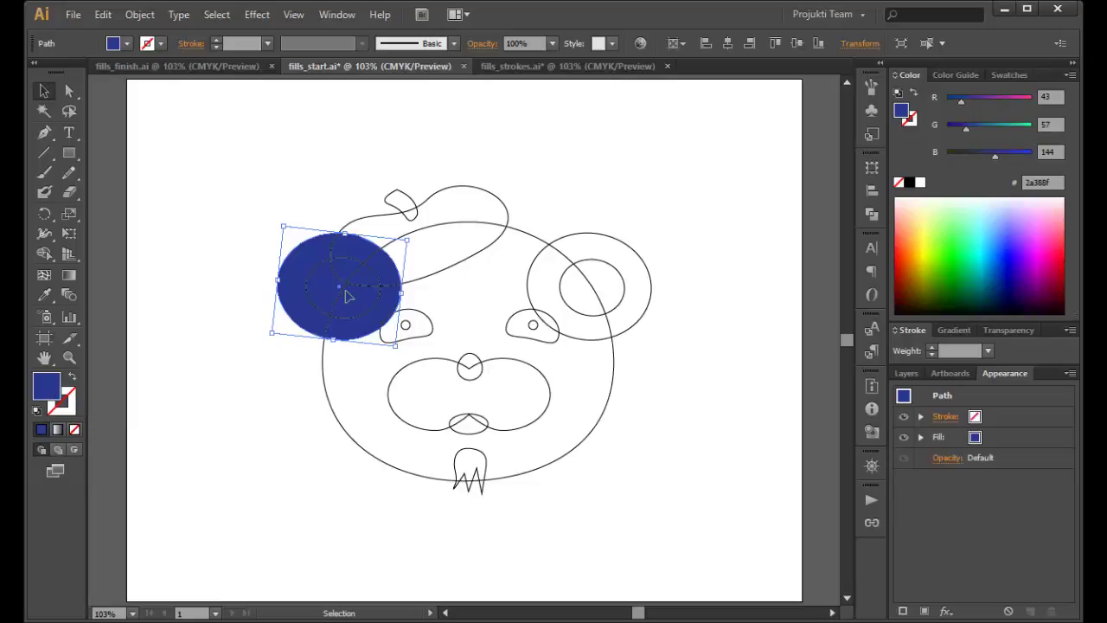
# - Fill the inner circle of the bear's left ear with medium blue
pyautogui.click(311, 298)
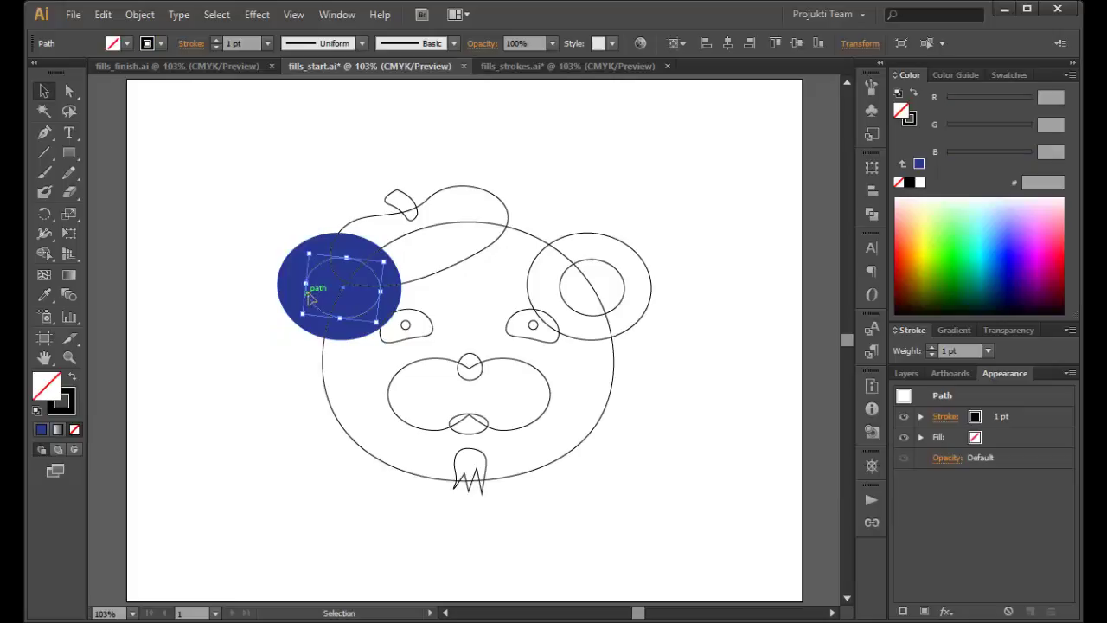
pyautogui.click(1005, 75)
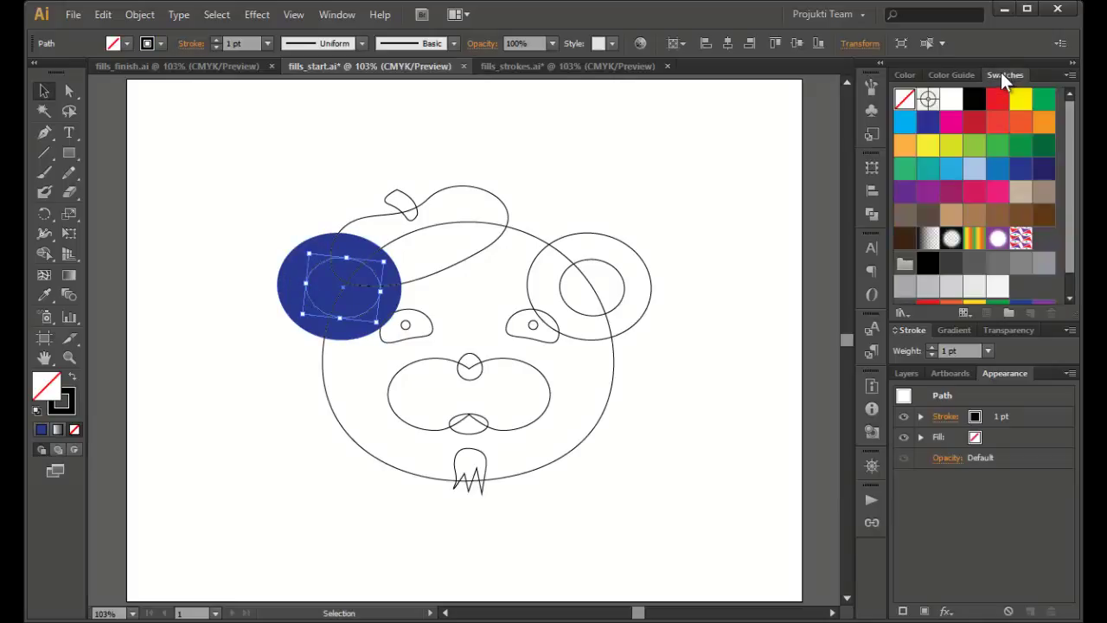
pyautogui.click(997, 170)
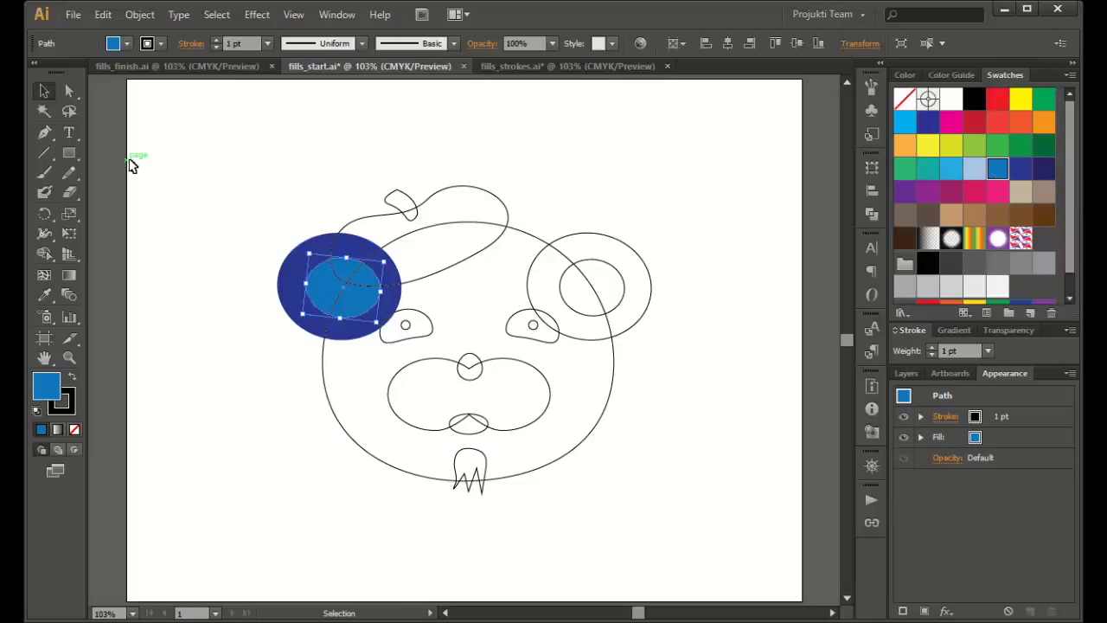
# - Swap the beret group's black stroke into its fill, leaving no stroke
pyautogui.click(510, 210)
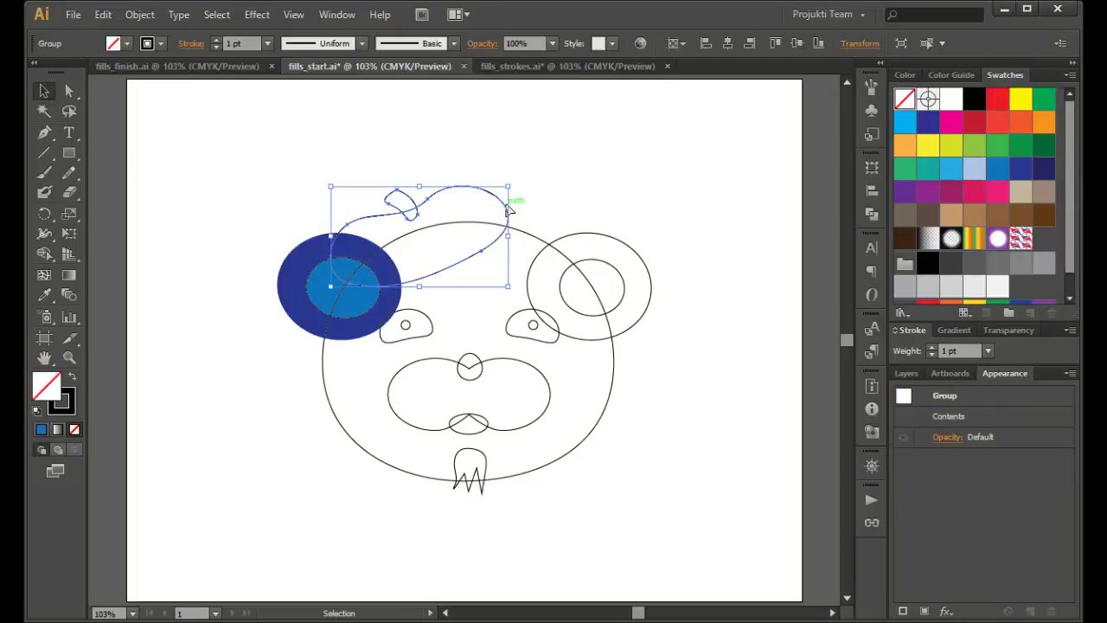
pyautogui.click(71, 379)
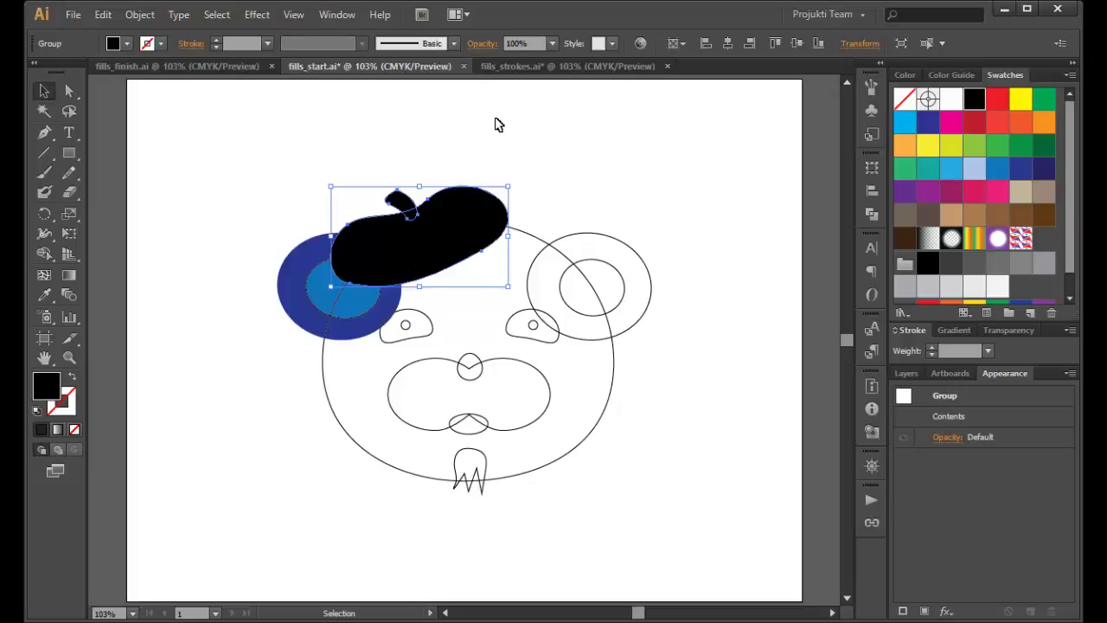
# - Swap the black stroke of both eye shapes into their fill, leaving no stroke
pyautogui.click(525, 326)
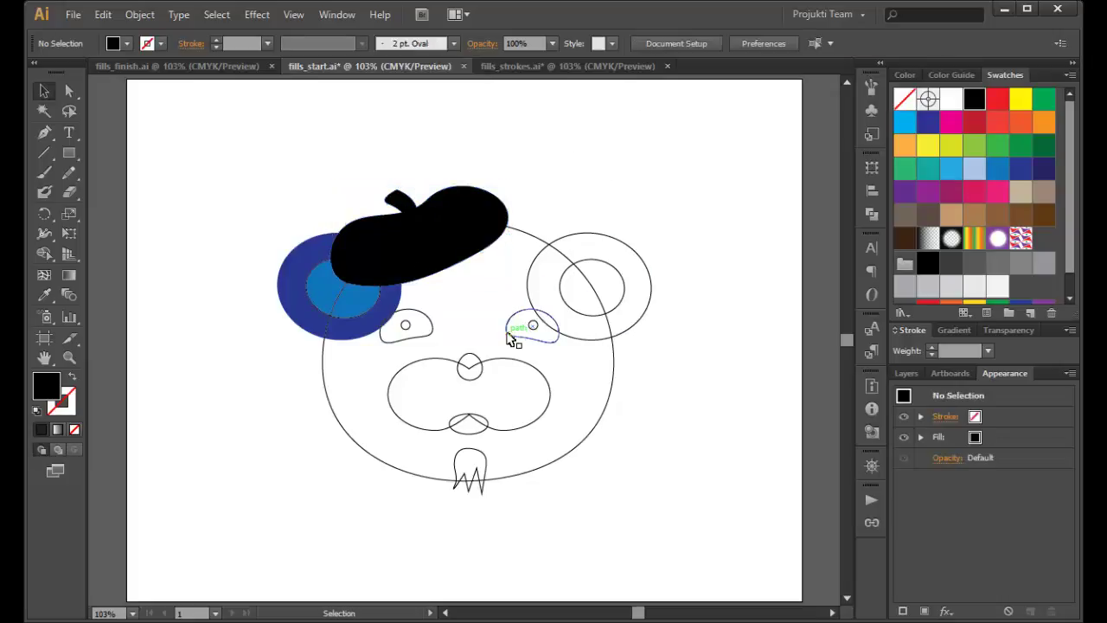
pyautogui.click(511, 337)
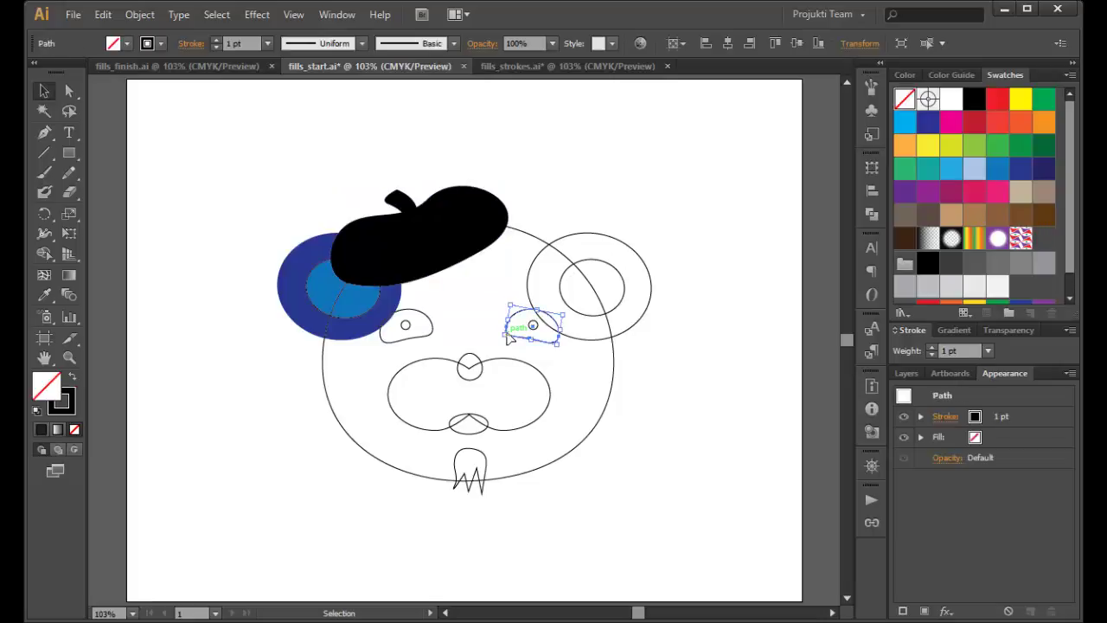
pyautogui.keyDown('shift'); pyautogui.click(410, 343); pyautogui.keyUp('shift')
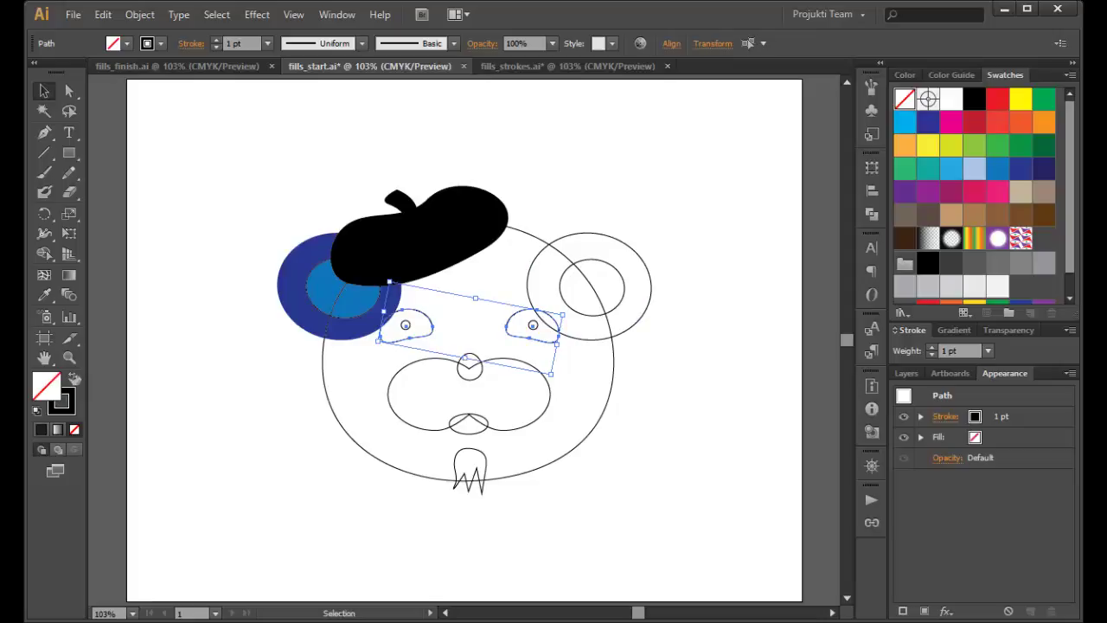
pyautogui.click(74, 375)
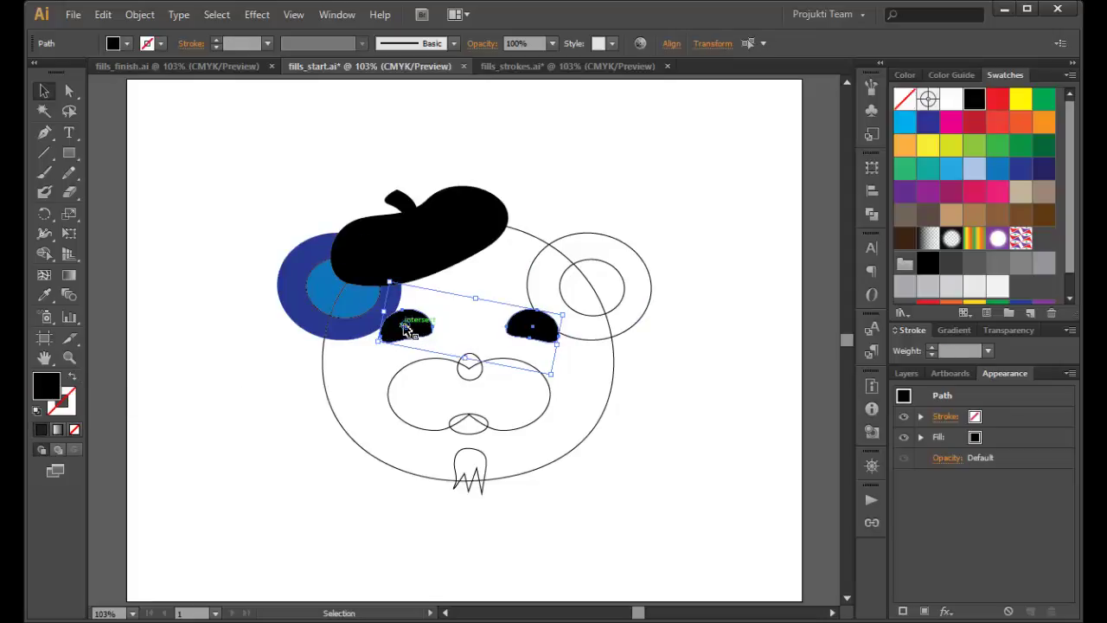
# - Fill the small pupil circles in both of the bear's eyes with white
pyautogui.hotkey('ctrl', 'g')
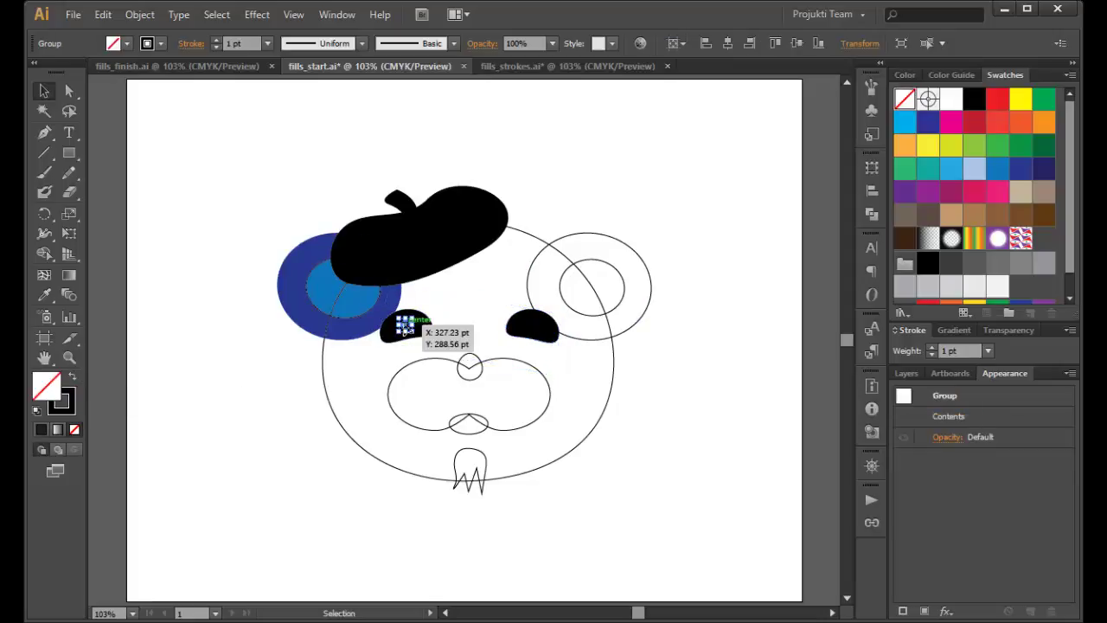
pyautogui.keyDown('shift'); pyautogui.click(534, 326); pyautogui.keyUp('shift')
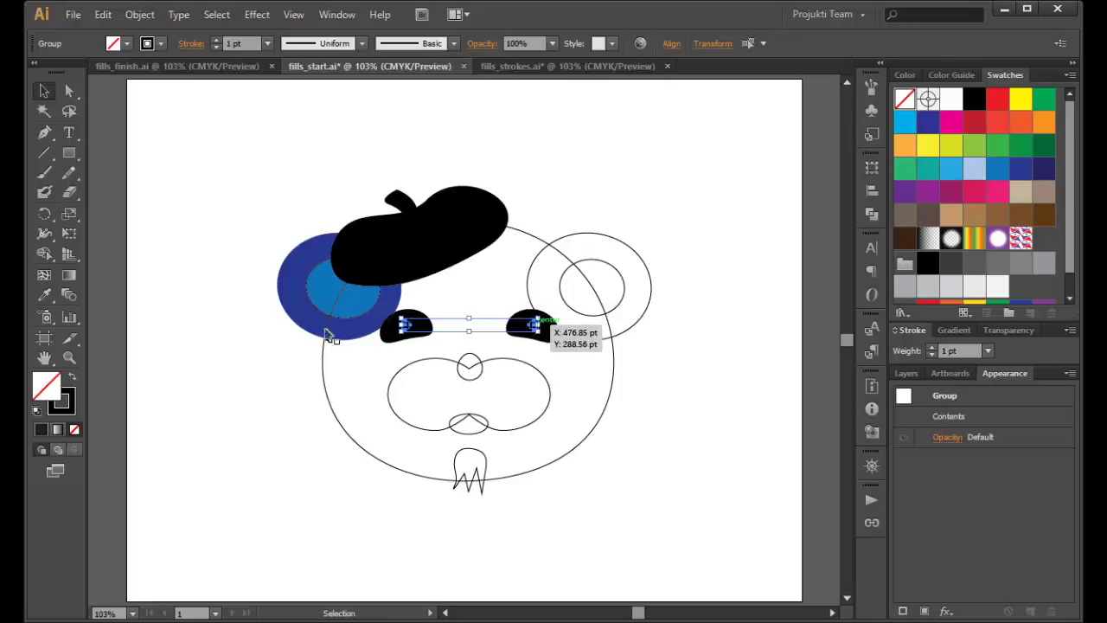
pyautogui.click(951, 101)
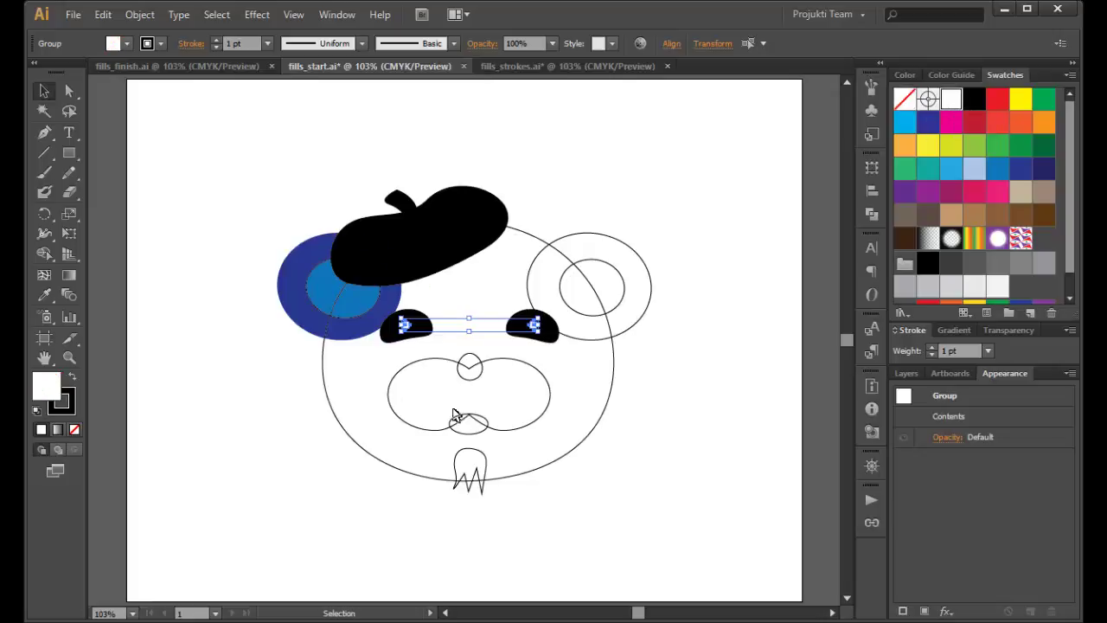
pyautogui.click(468, 435)
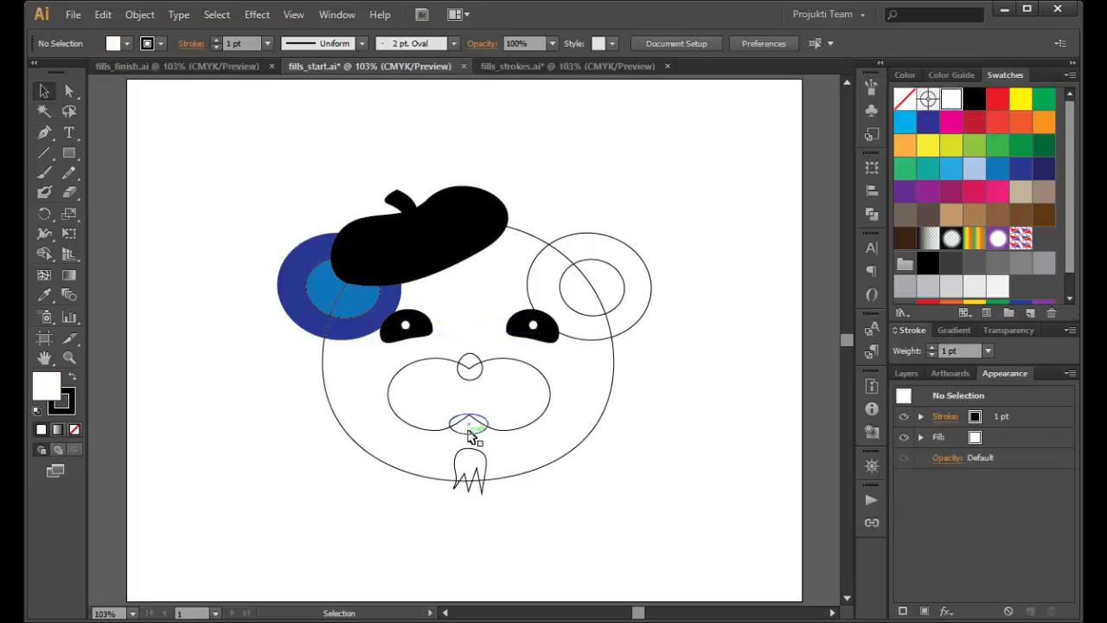
# - Fill the bear's nose, mouth and goatee together with black
pyautogui.click(471, 431)
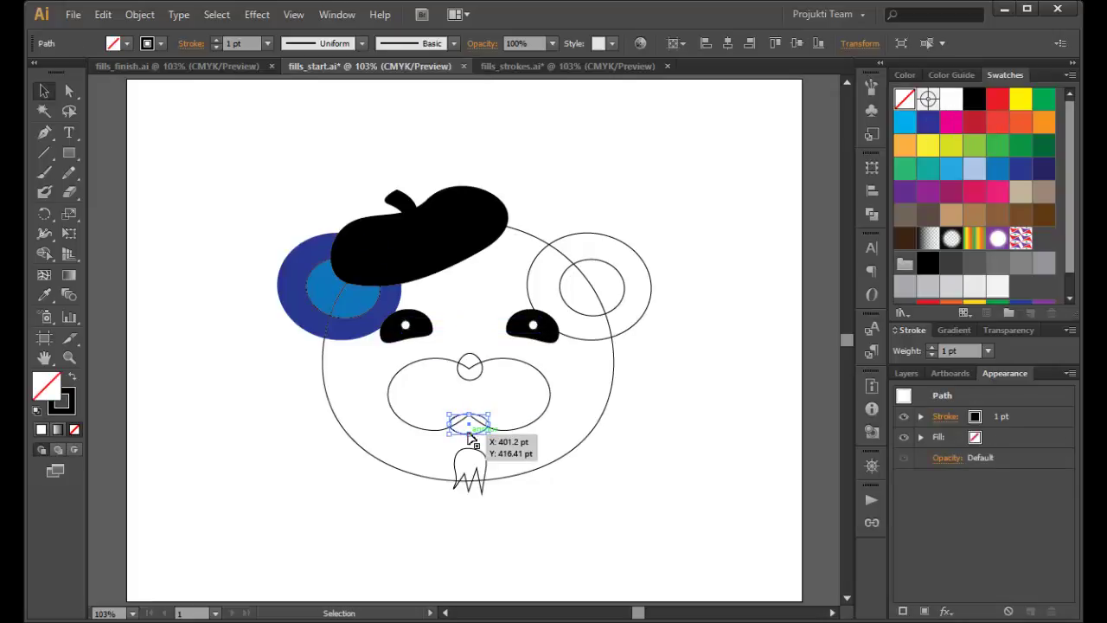
pyautogui.keyDown('shift'); pyautogui.click(469, 381); pyautogui.keyUp('shift')
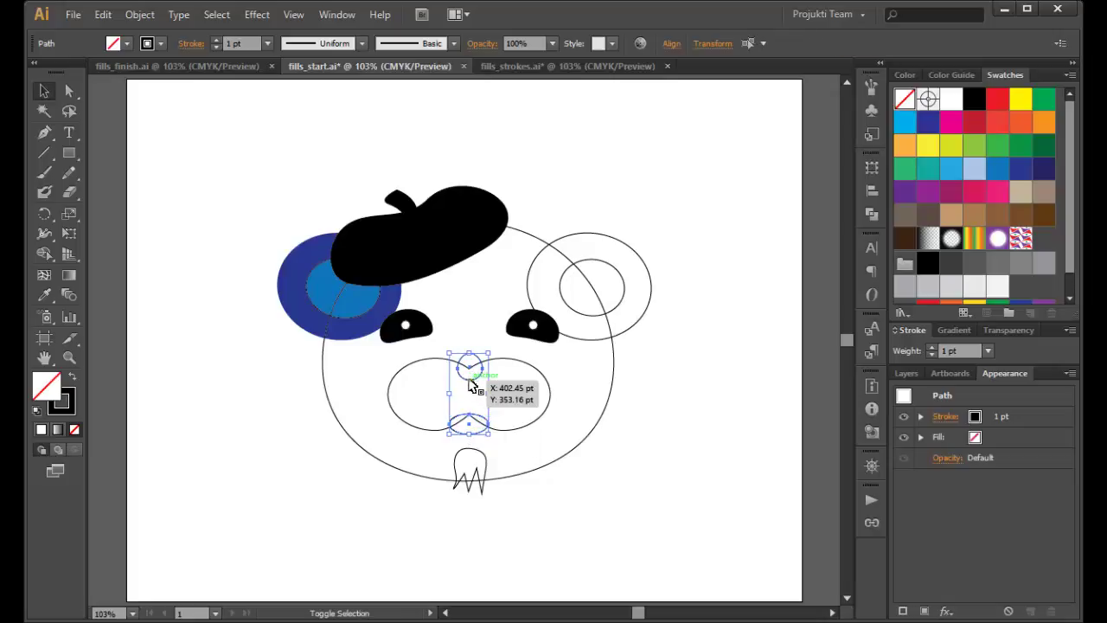
pyautogui.keyDown('shift'); pyautogui.click(477, 474); pyautogui.keyUp('shift')
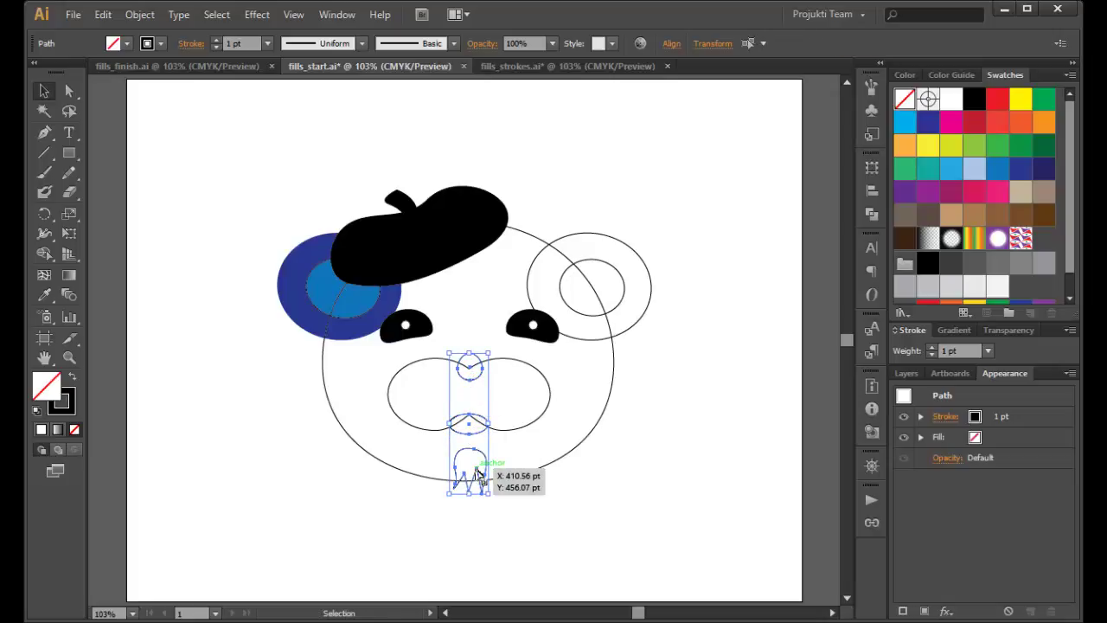
pyautogui.click(974, 102)
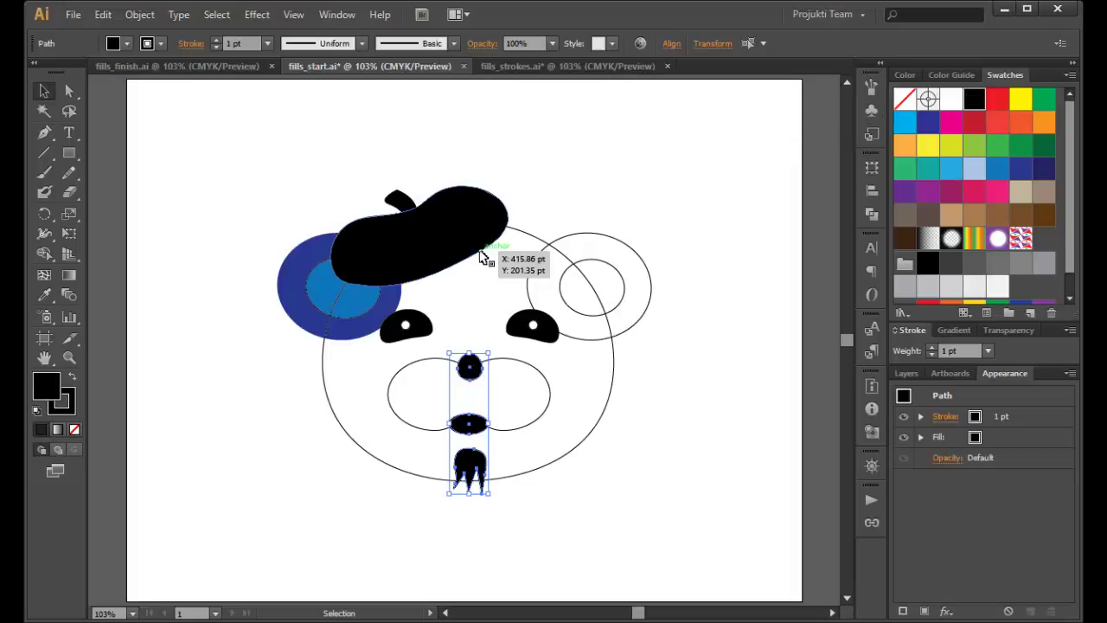
pyautogui.click(495, 294)
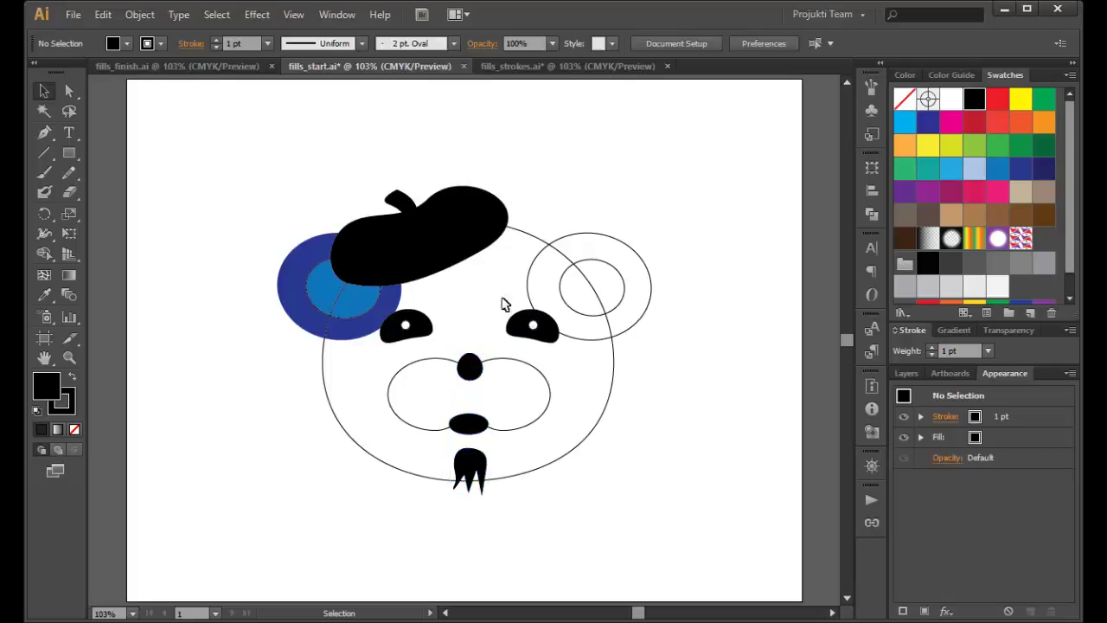
# - Fill the bear's head shape with the same medium blue as the left inner ear
pyautogui.click(594, 431)
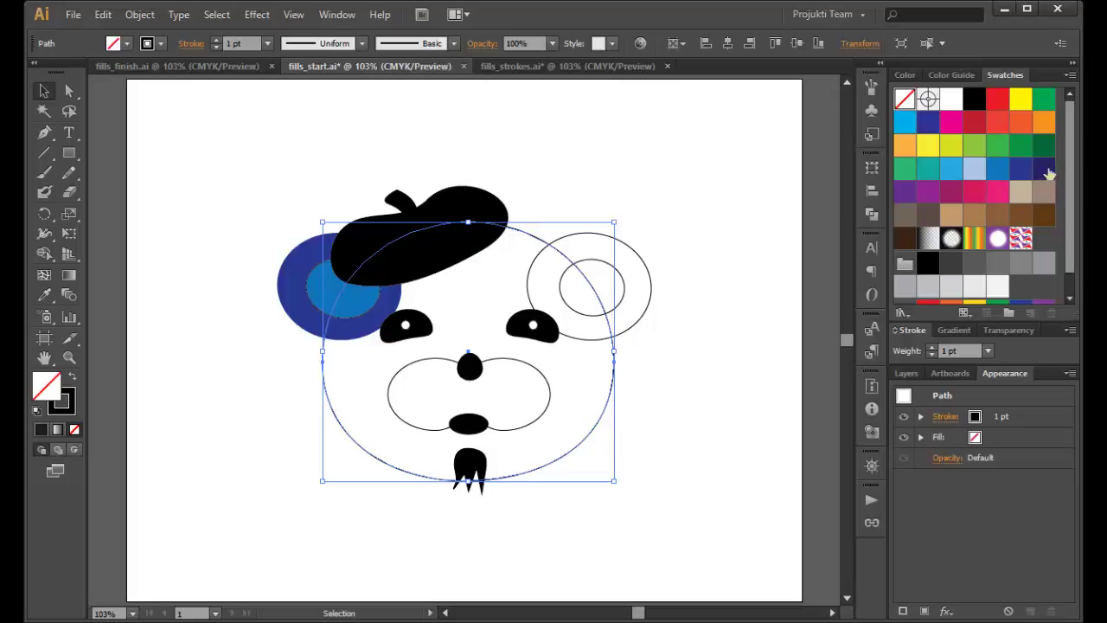
pyautogui.click(1046, 172)
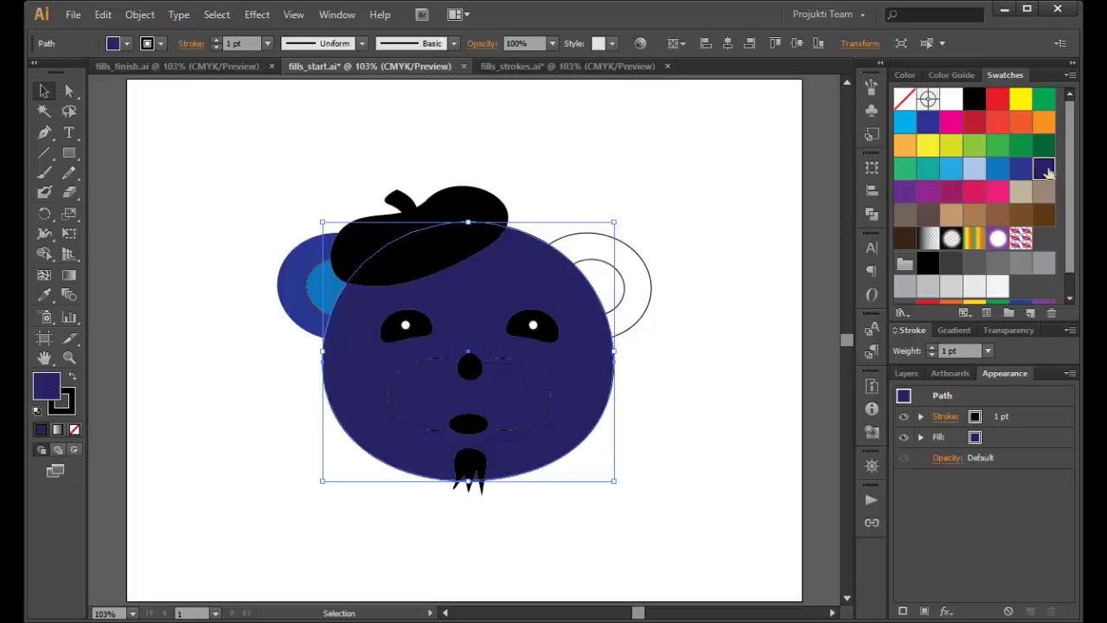
pyautogui.click(1019, 172)
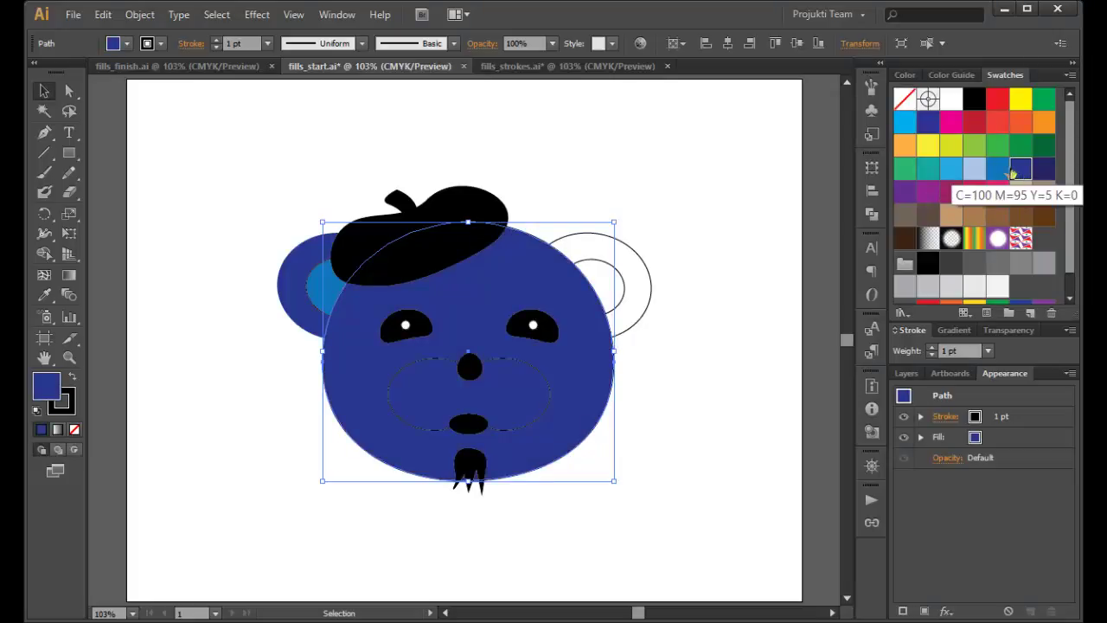
pyautogui.click(1000, 171)
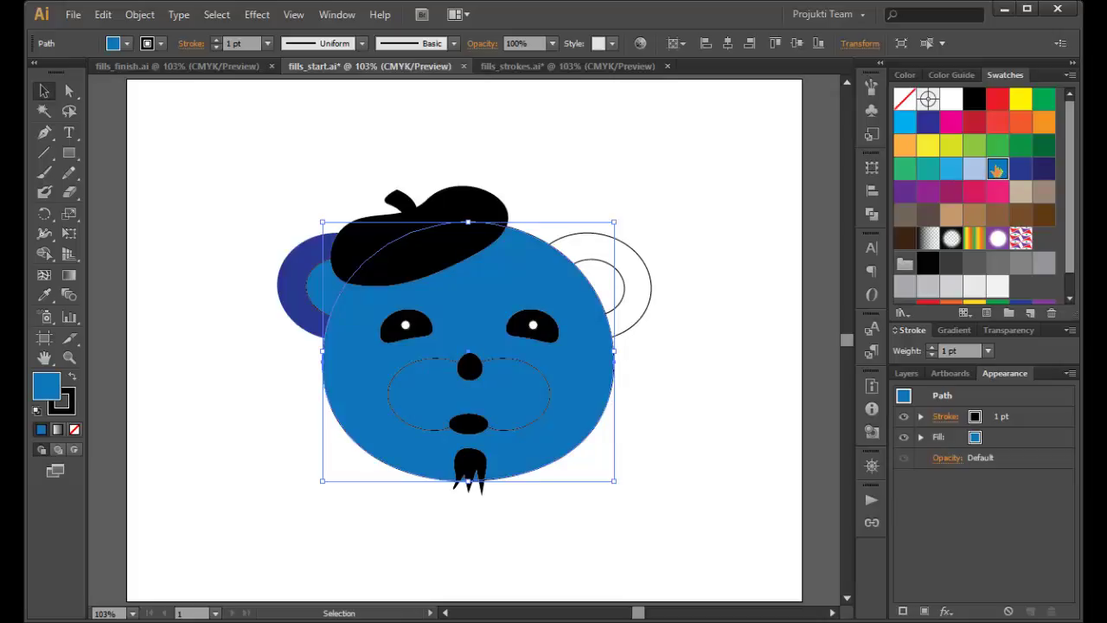
# - Fill the grouped right ear of the bear with the darkest navy blue
pyautogui.click(650, 275)
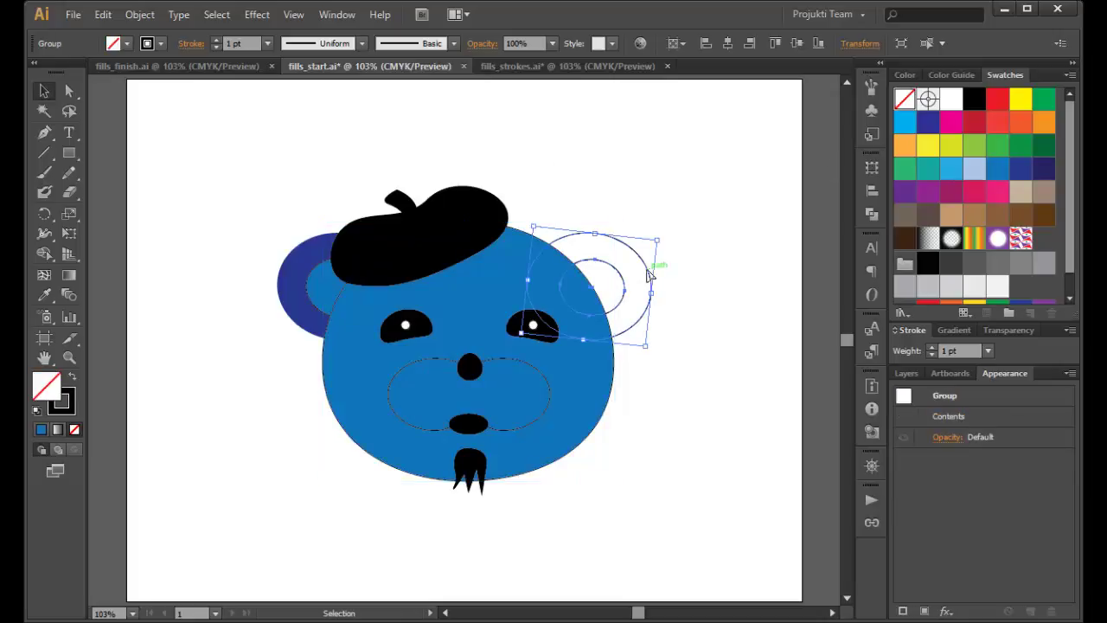
pyautogui.click(1043, 169)
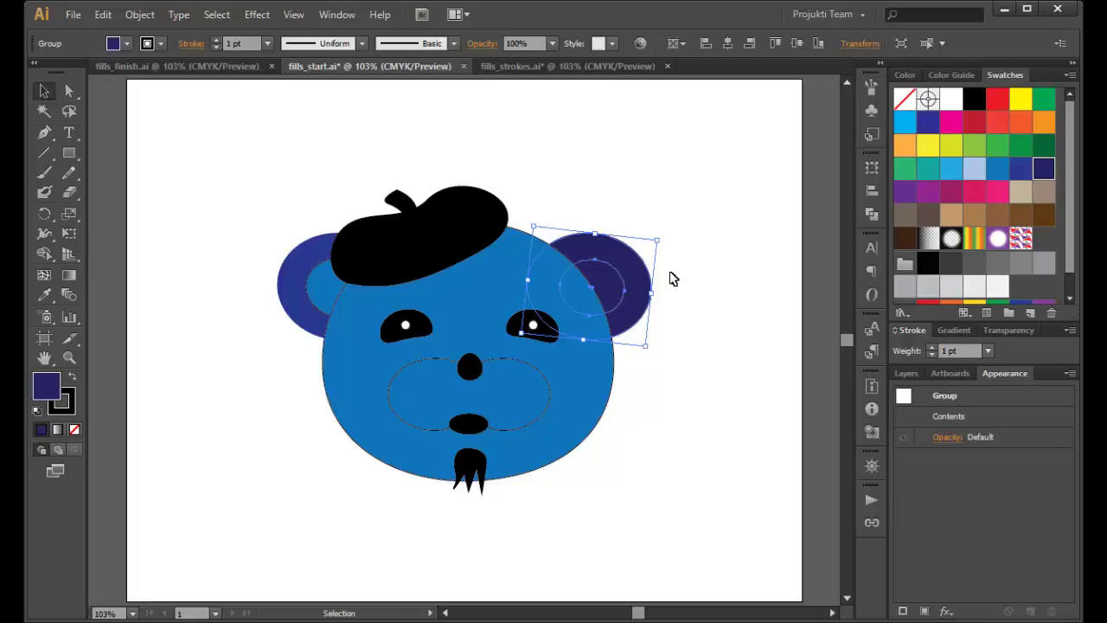
# - Try to ungroup the bear's right ear and isolate its outer circle for editing
pyautogui.press('ctrl')
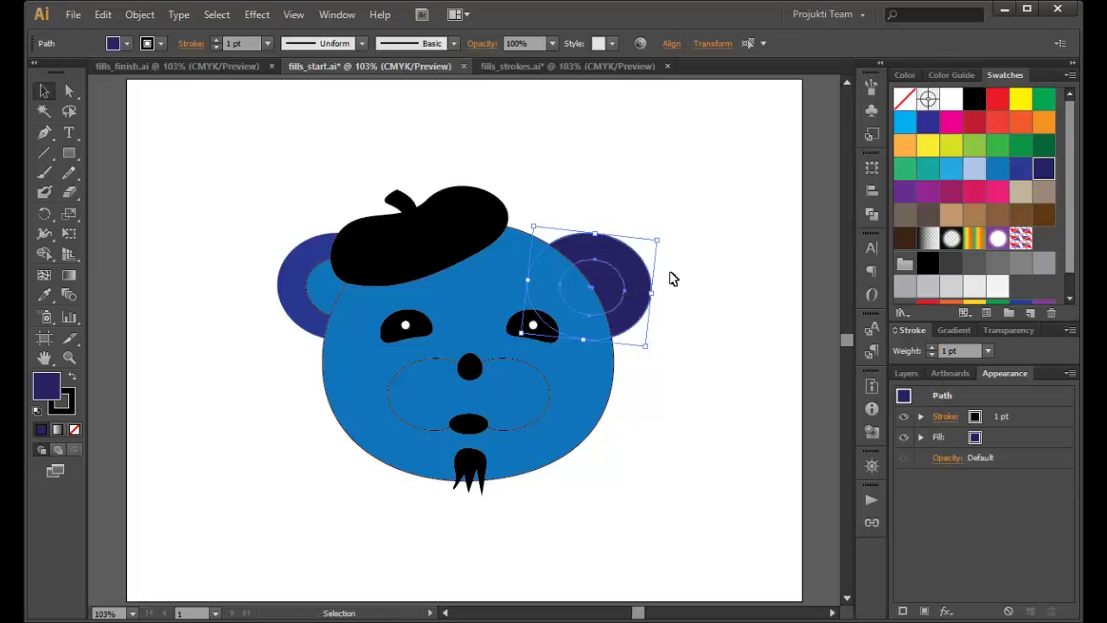
pyautogui.click(673, 278)
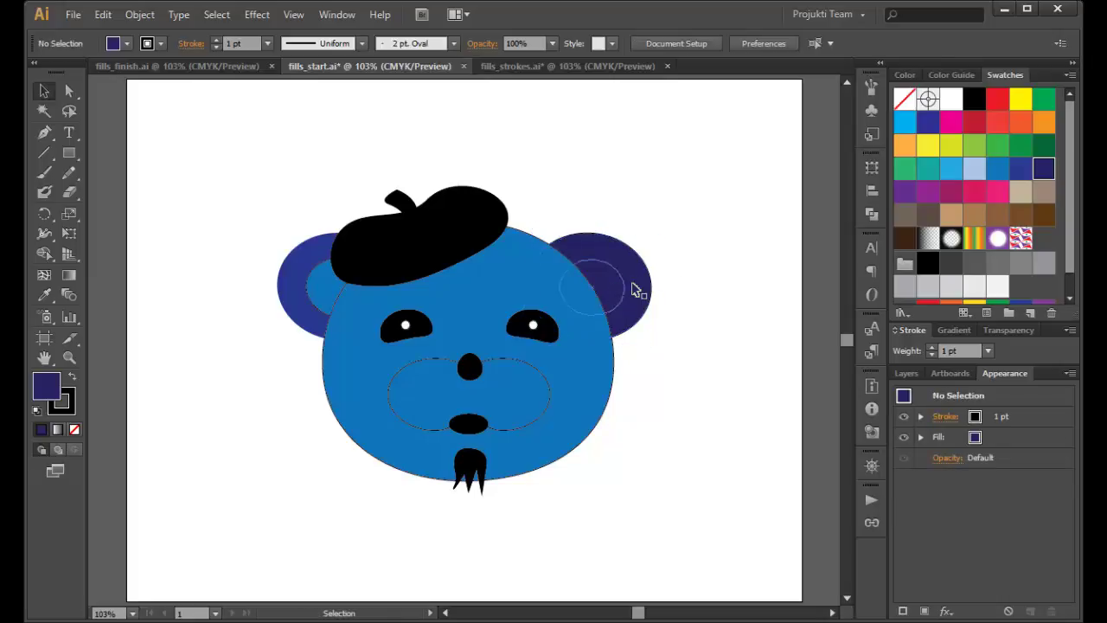
pyautogui.doubleClick(637, 288)
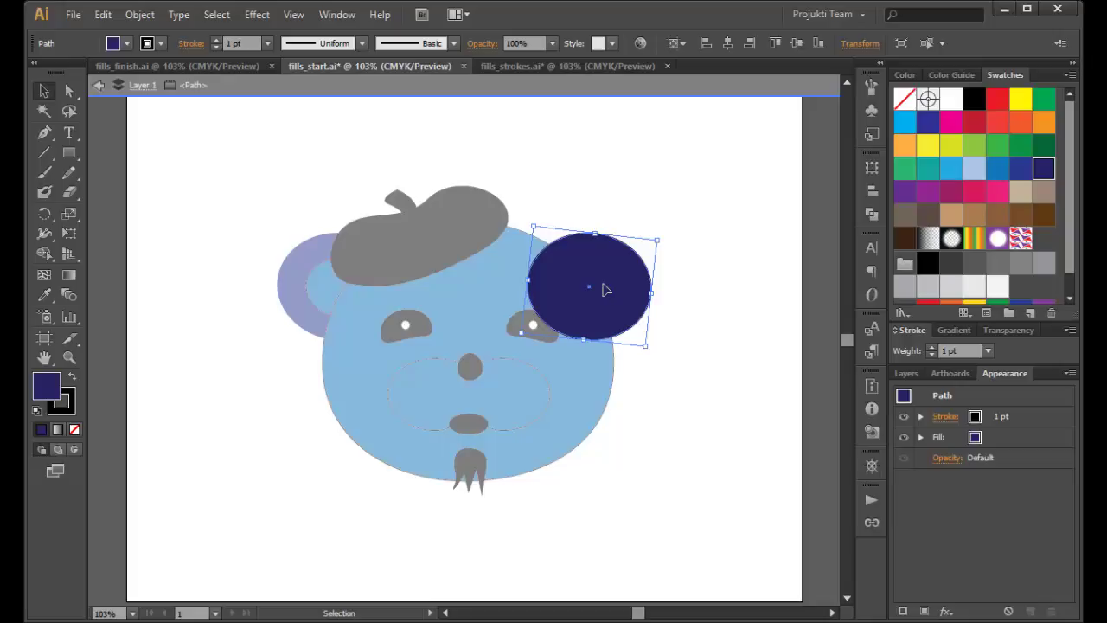
pyautogui.hotkey('ctrl', 'shift', 'a')
# - Fill the inner circle of the right ear with medium blue in isolation mode, and return to the full drawing
pyautogui.click(605, 291)
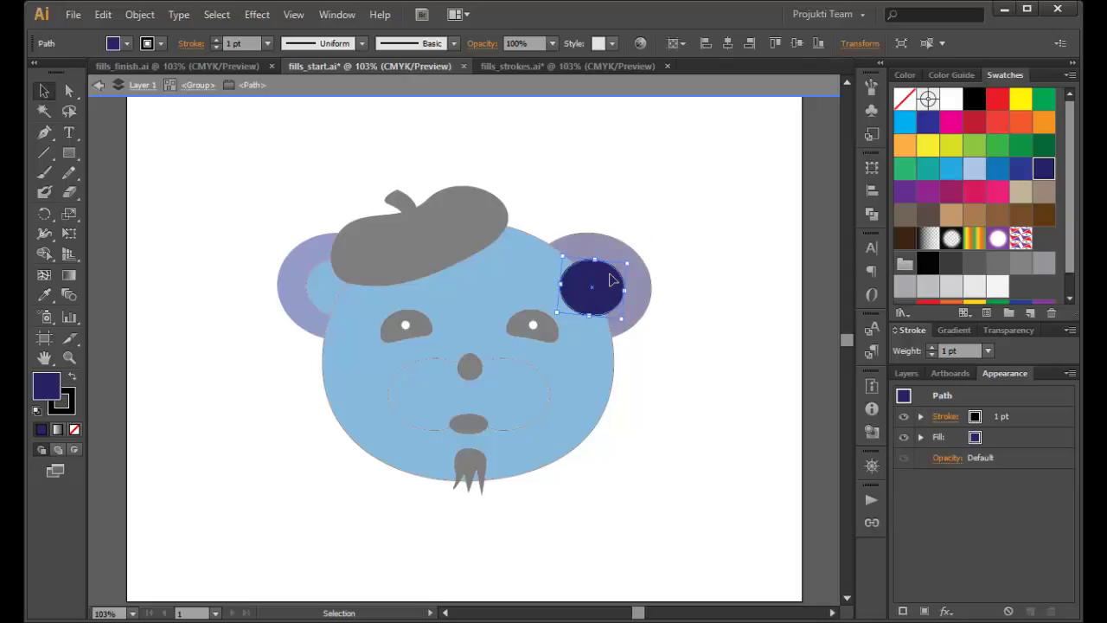
pyautogui.click(999, 172)
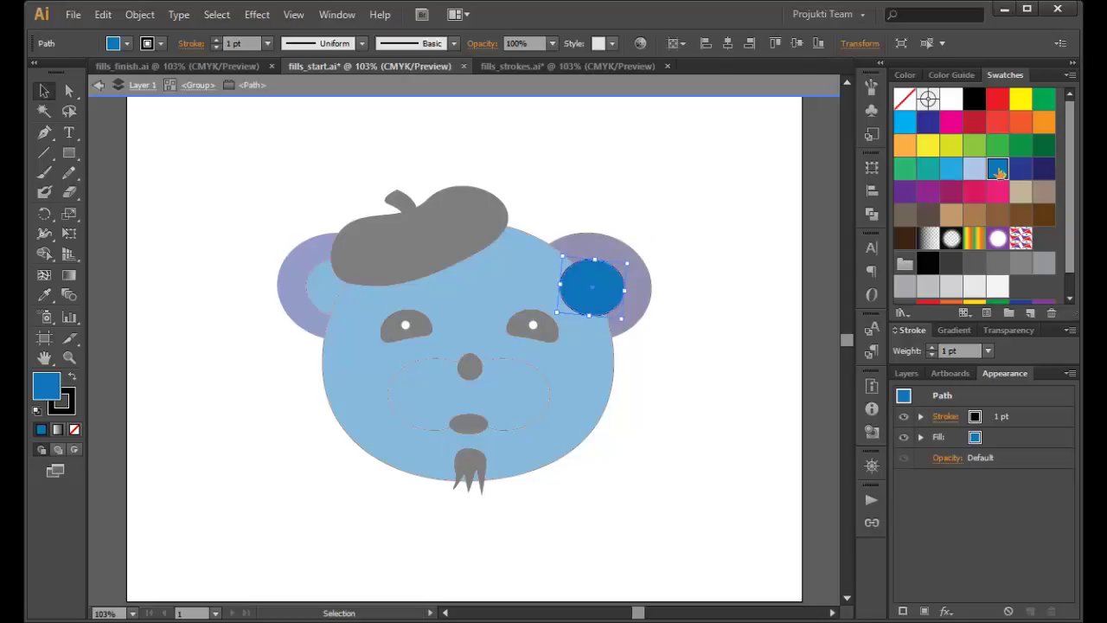
pyautogui.doubleClick(683, 366)
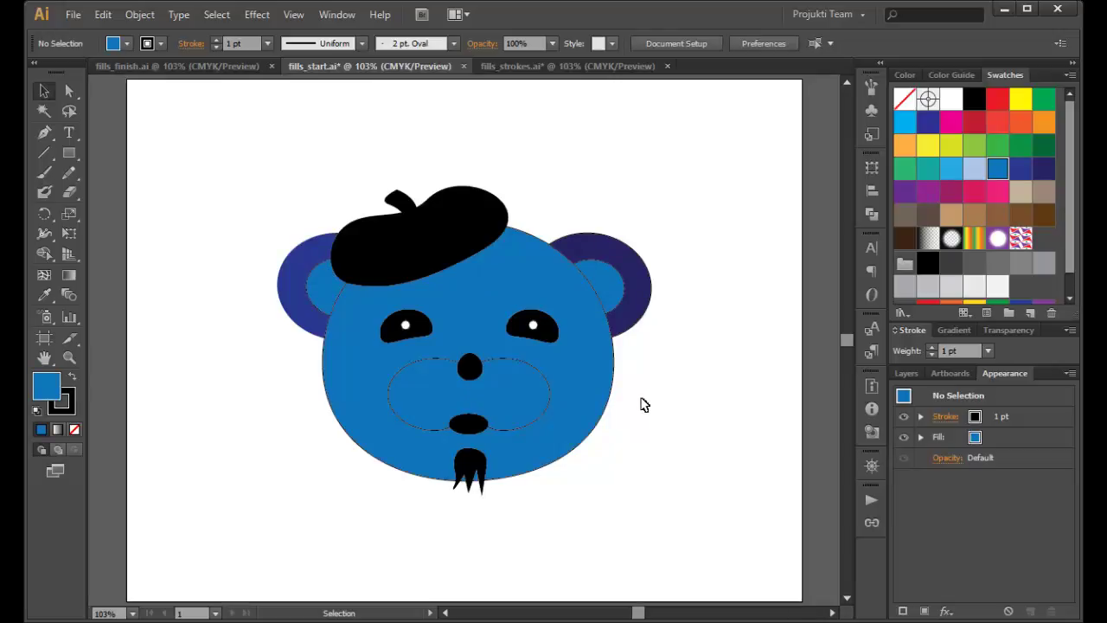
# - Fill the bear's muzzle shape with light blue, C=30 M=15 Y=0 K=0
pyautogui.click(512, 399)
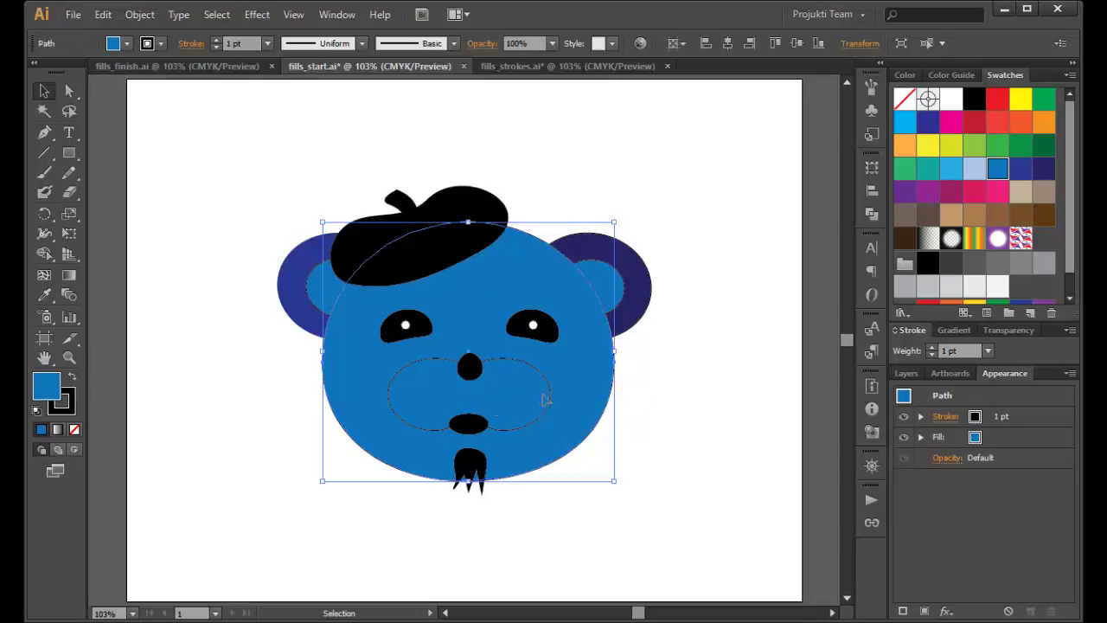
pyautogui.click(549, 399)
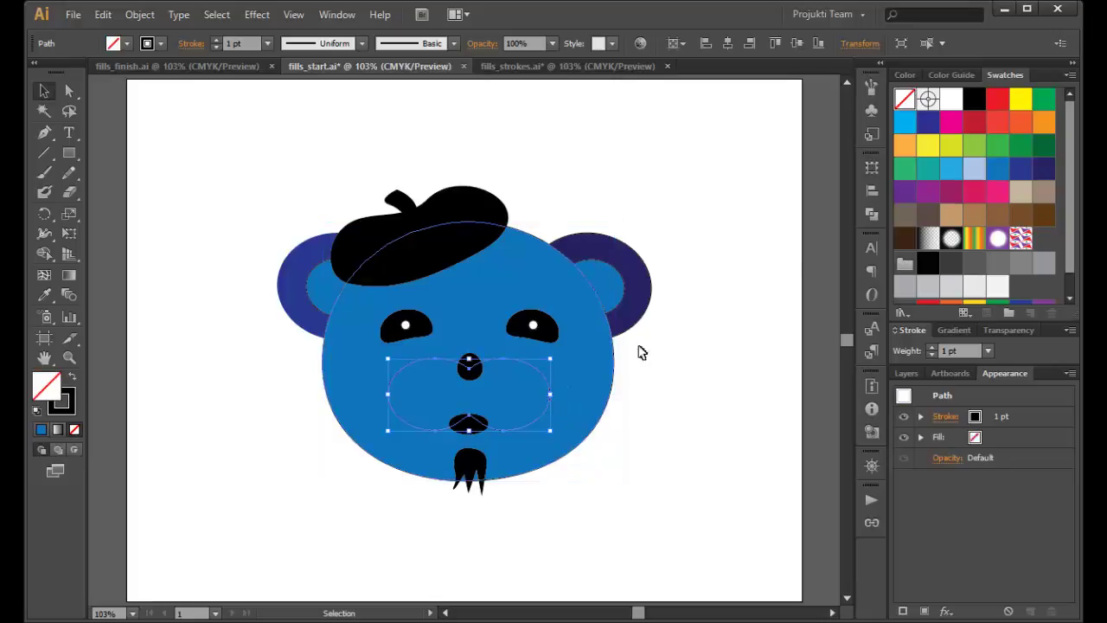
pyautogui.click(974, 170)
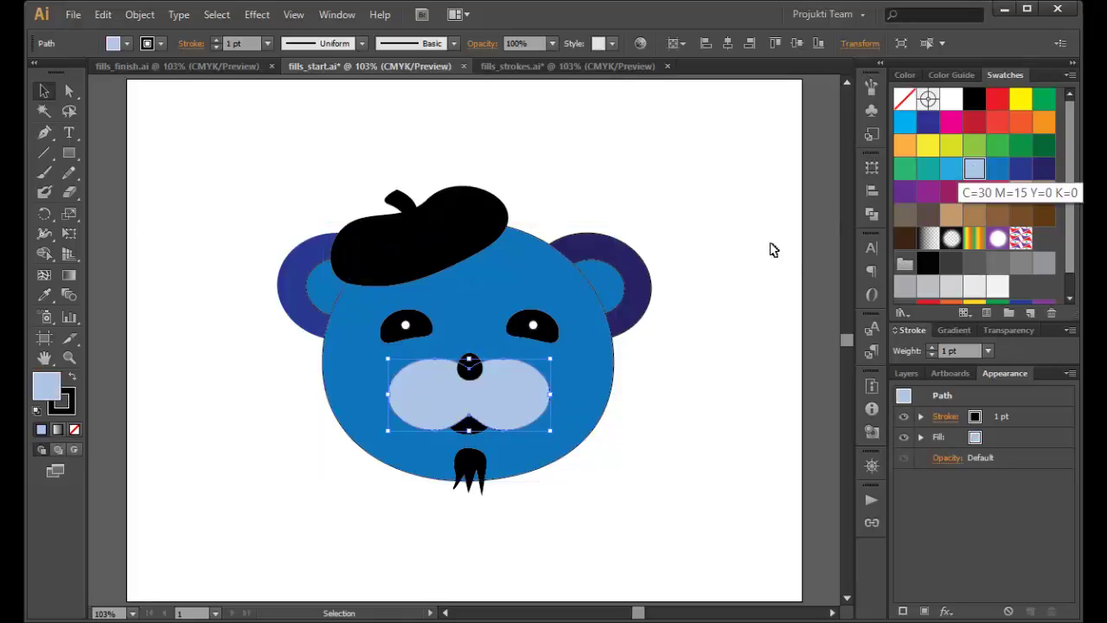
pyautogui.click(695, 395)
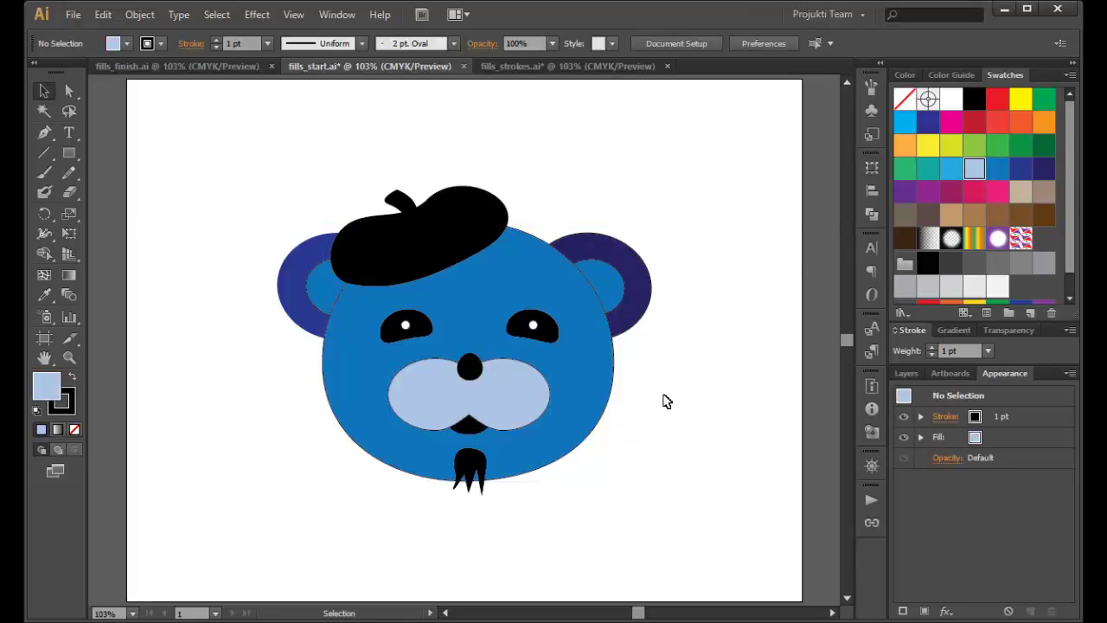